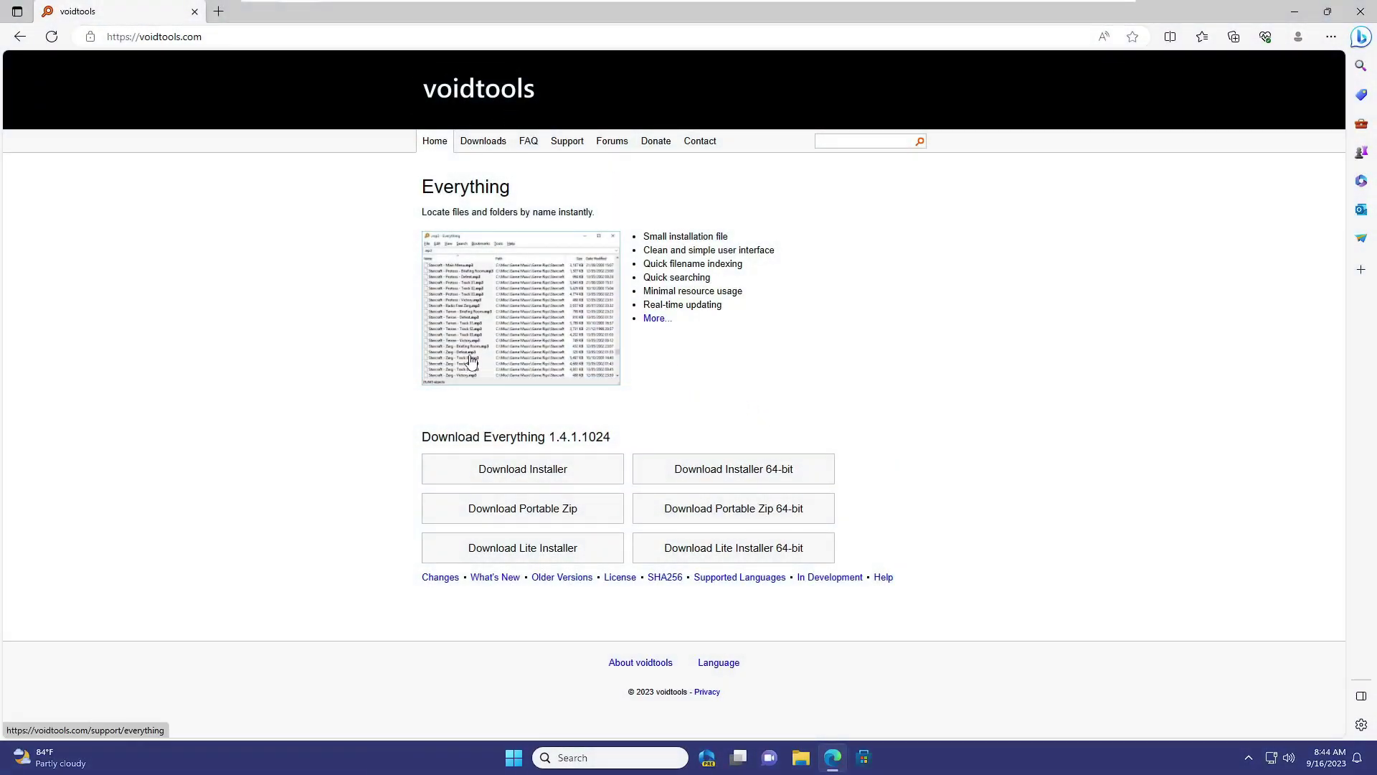
Download the 64-bit installer Everything-1.4.1.1024.x64-Setup.exe from the Everything download page
left_click_drag(484, 437, 548, 441)
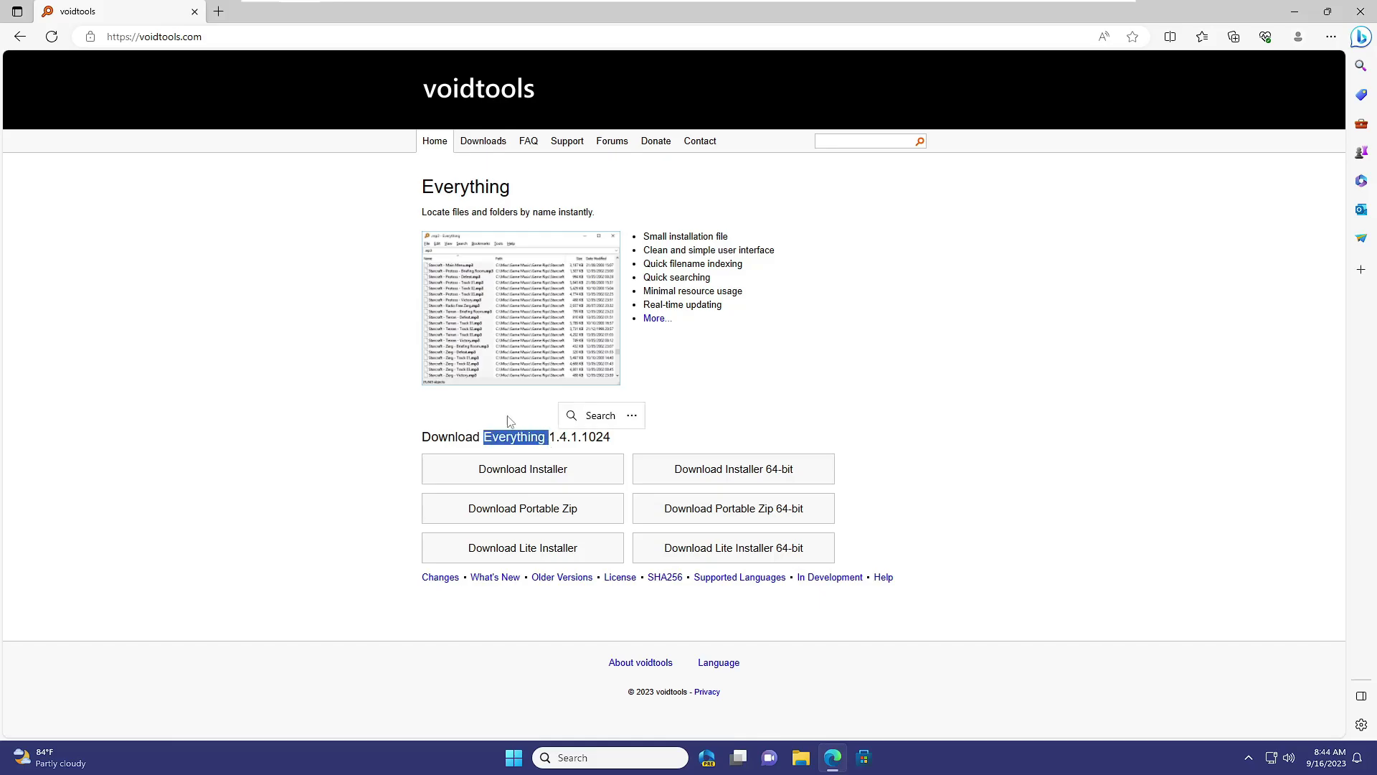
left_click(265, 345)
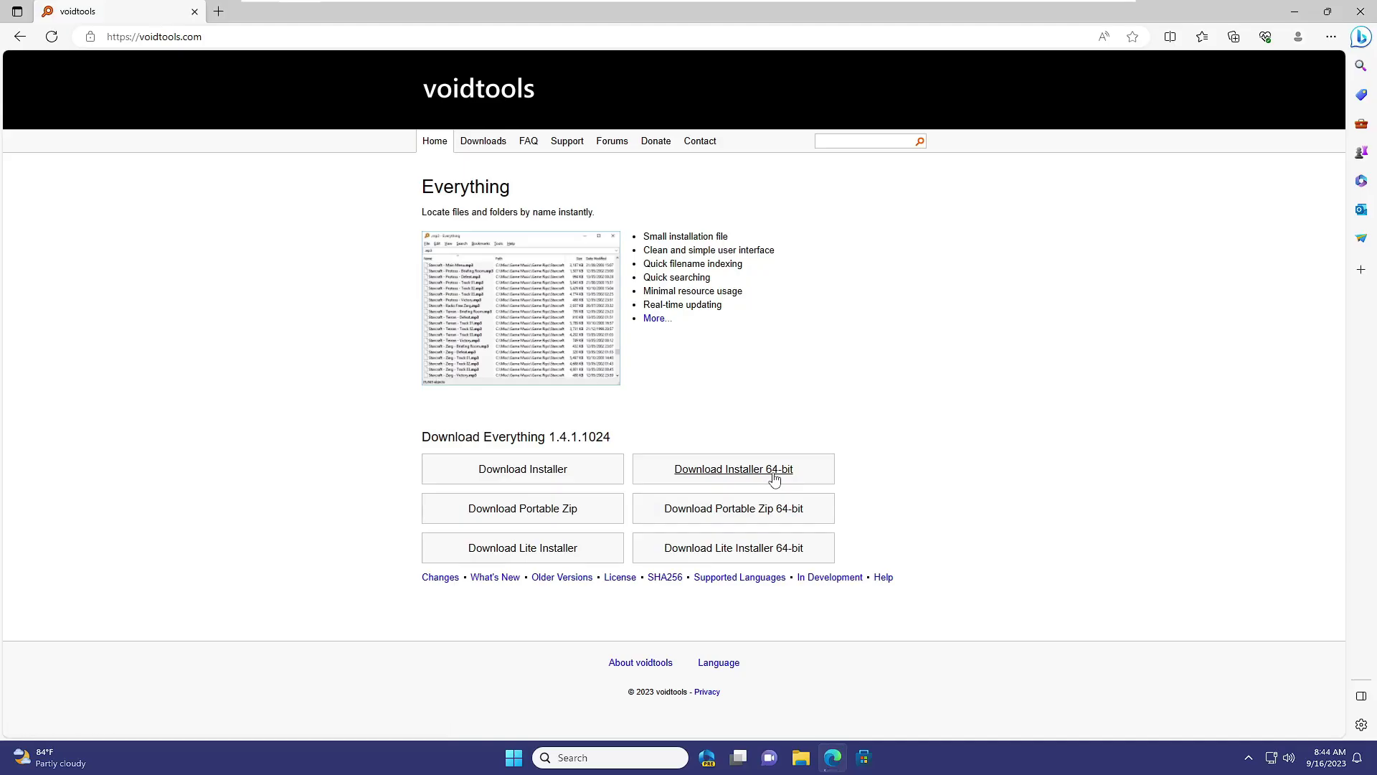
left_click(862, 565)
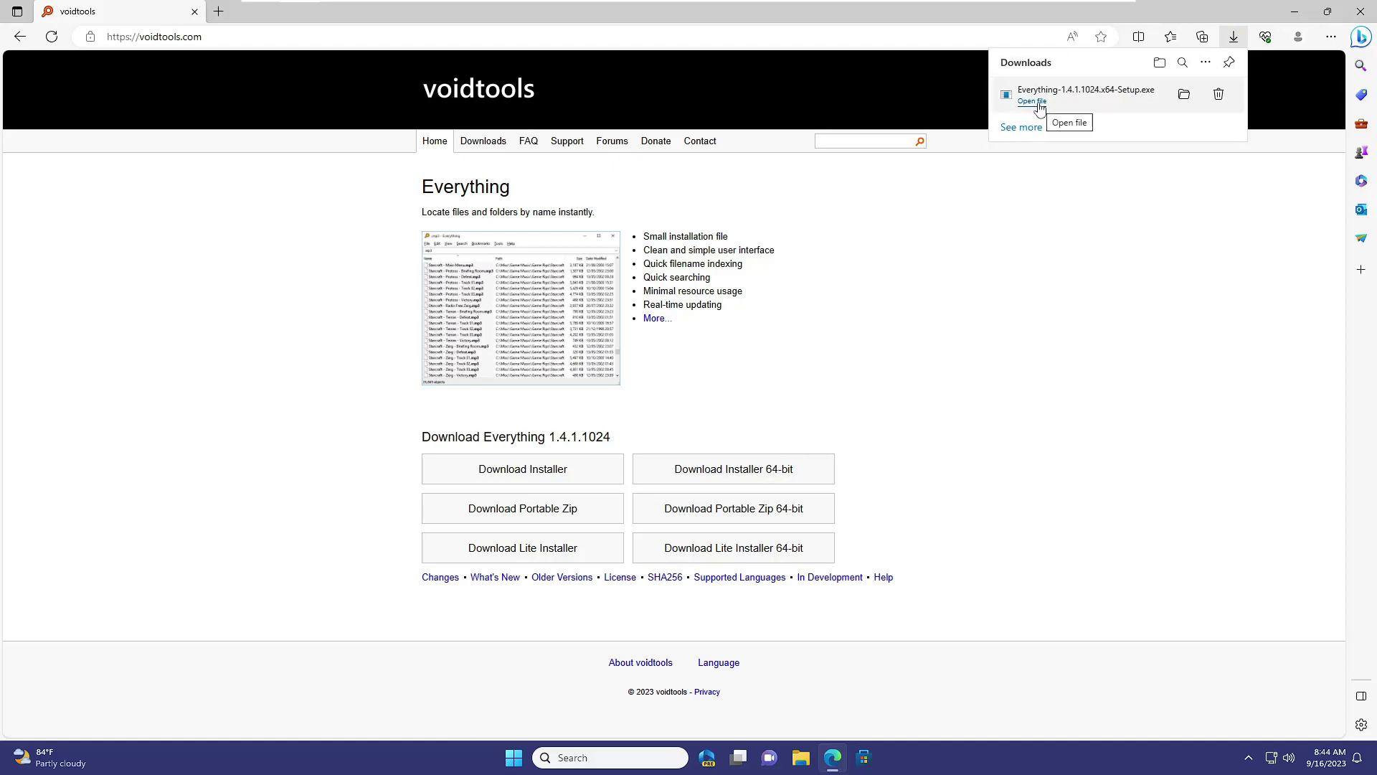
Run the setup in English (US) with the default folder and options, approve it, and minimize Edge
left_click(1040, 108)
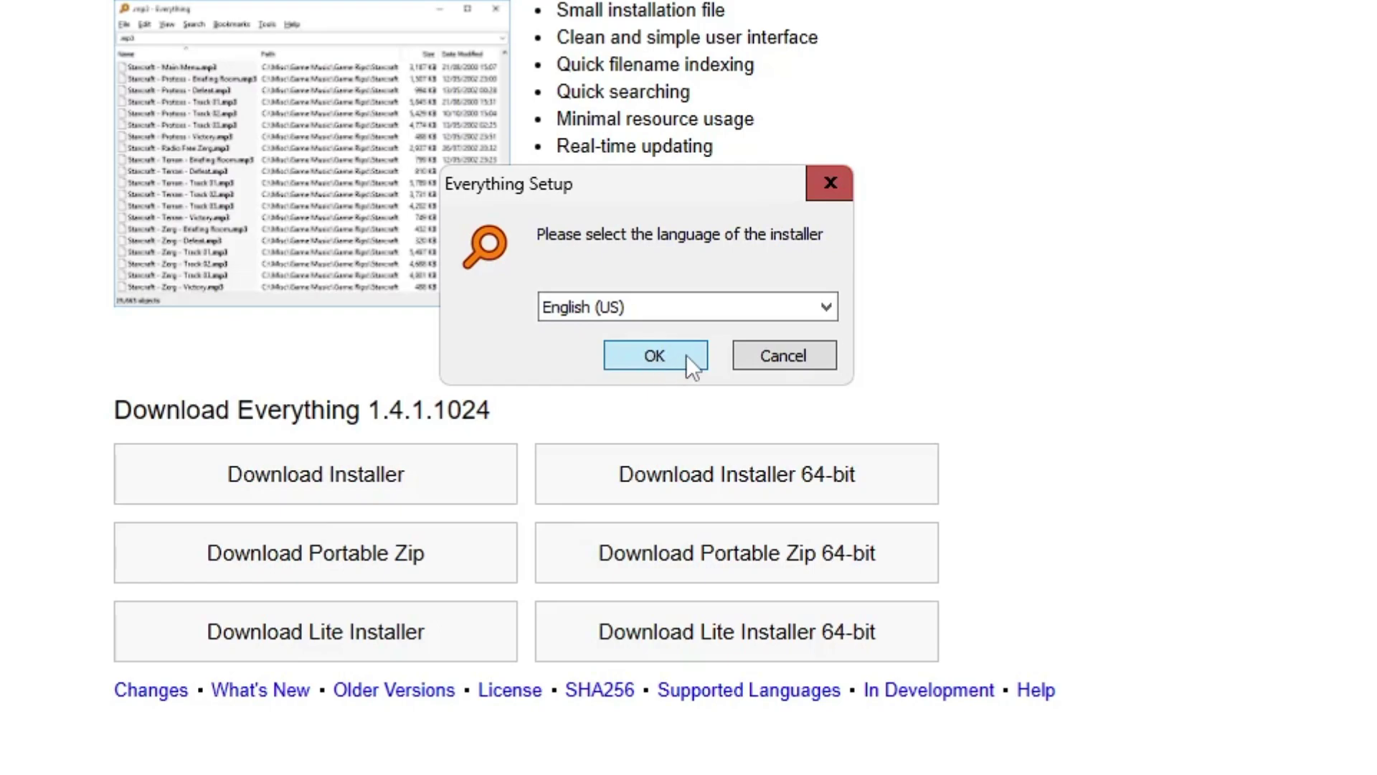
left_click(685, 354)
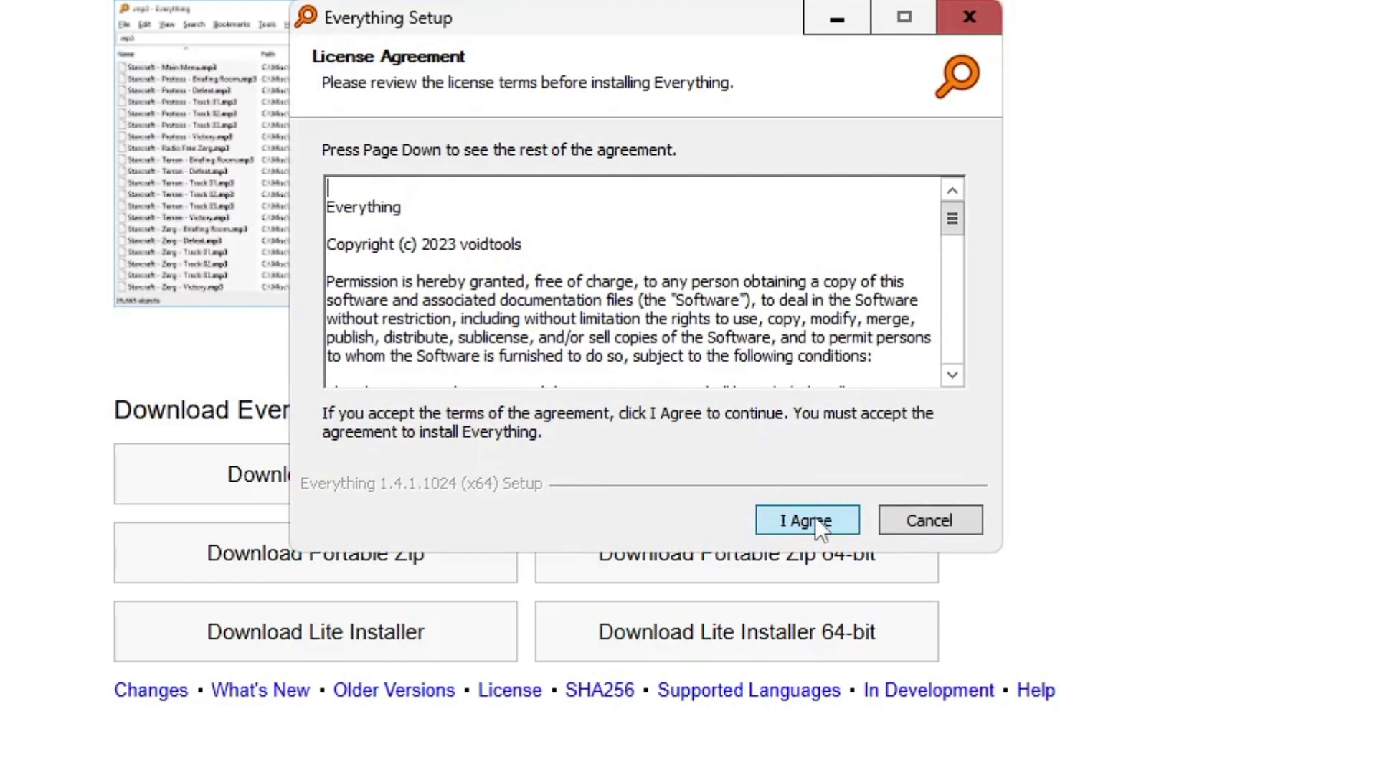
left_click(814, 520)
left_click(812, 517)
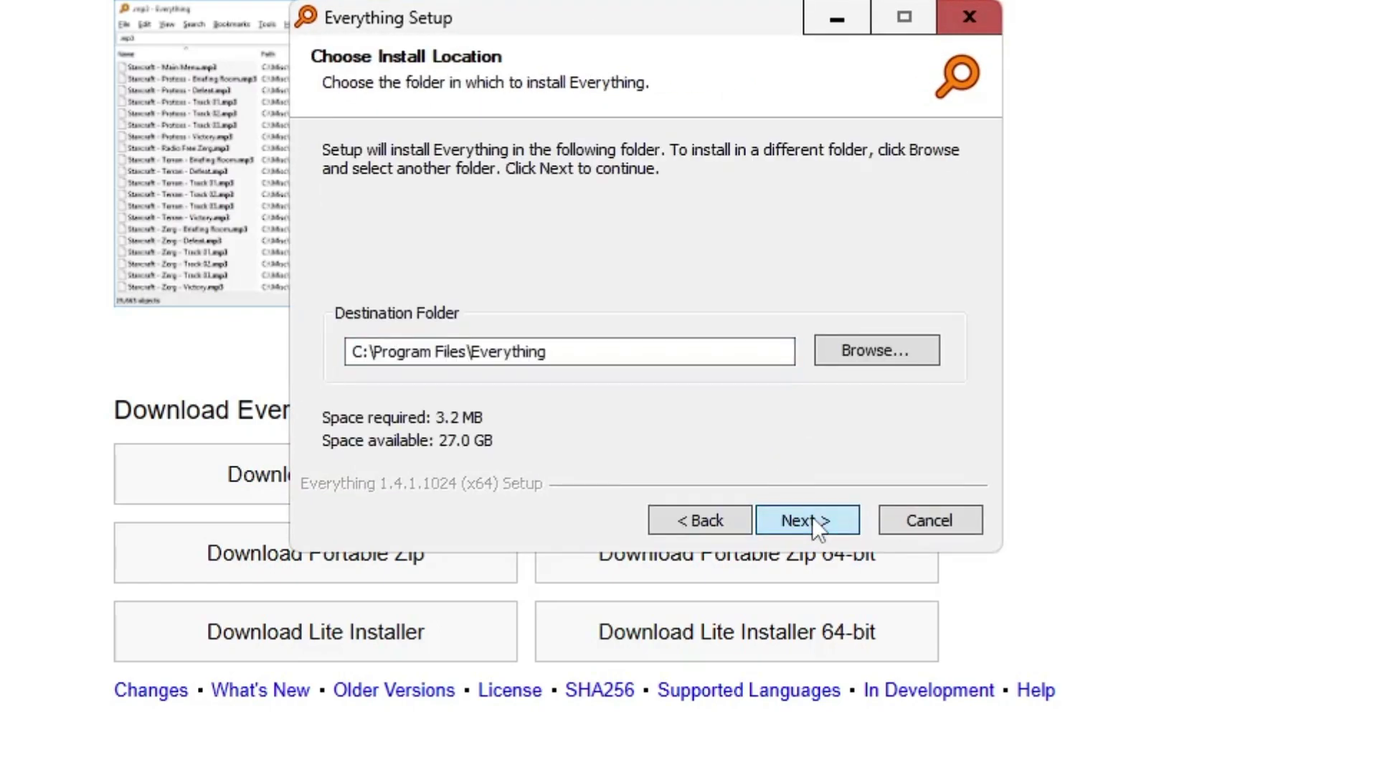
left_click(816, 527)
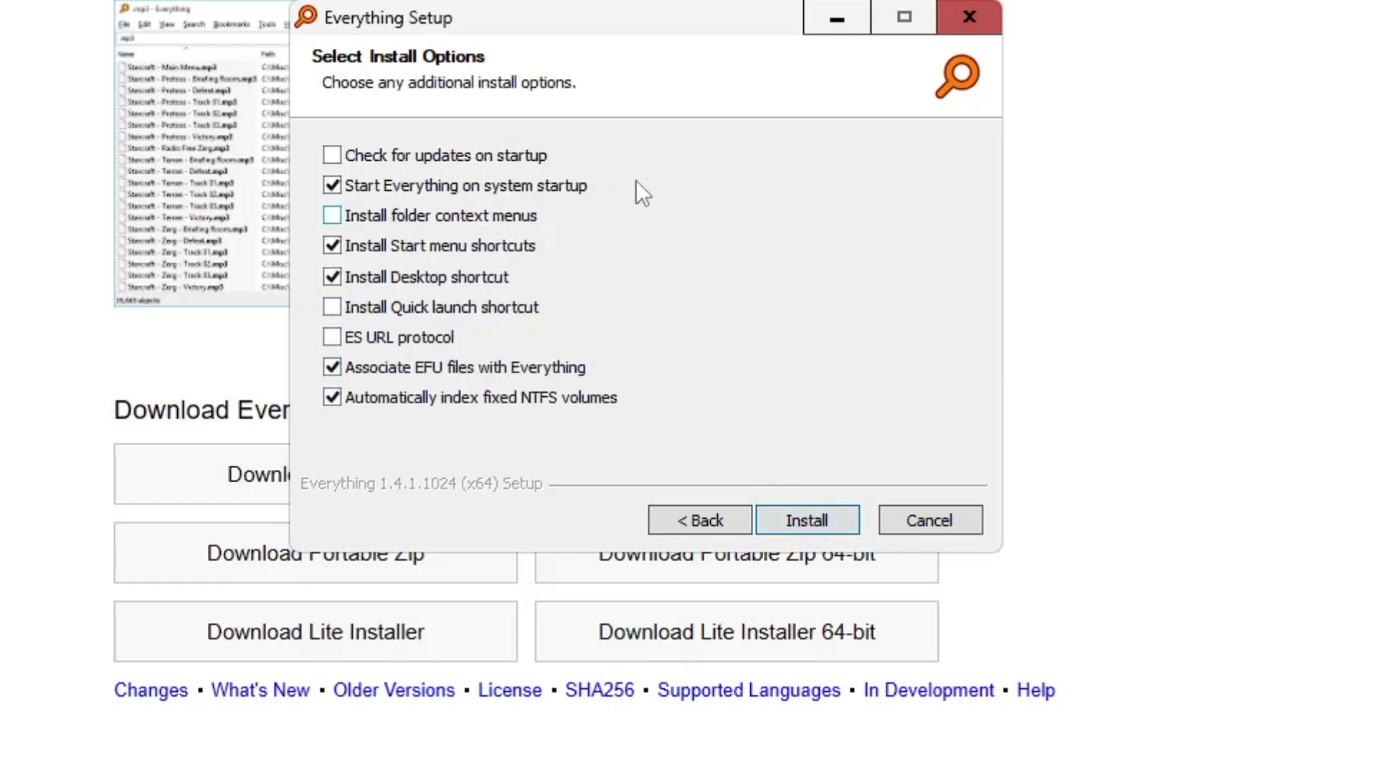
left_click(812, 519)
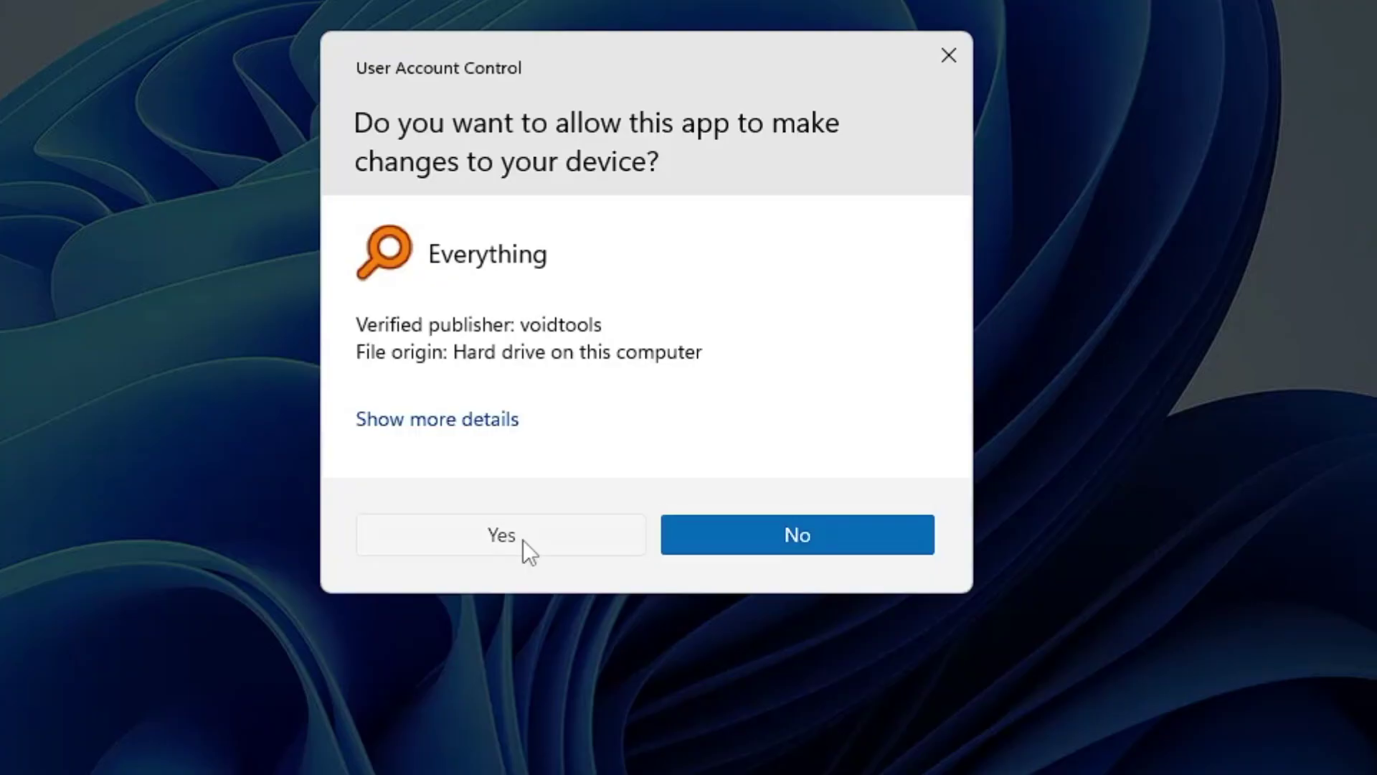
left_click(523, 547)
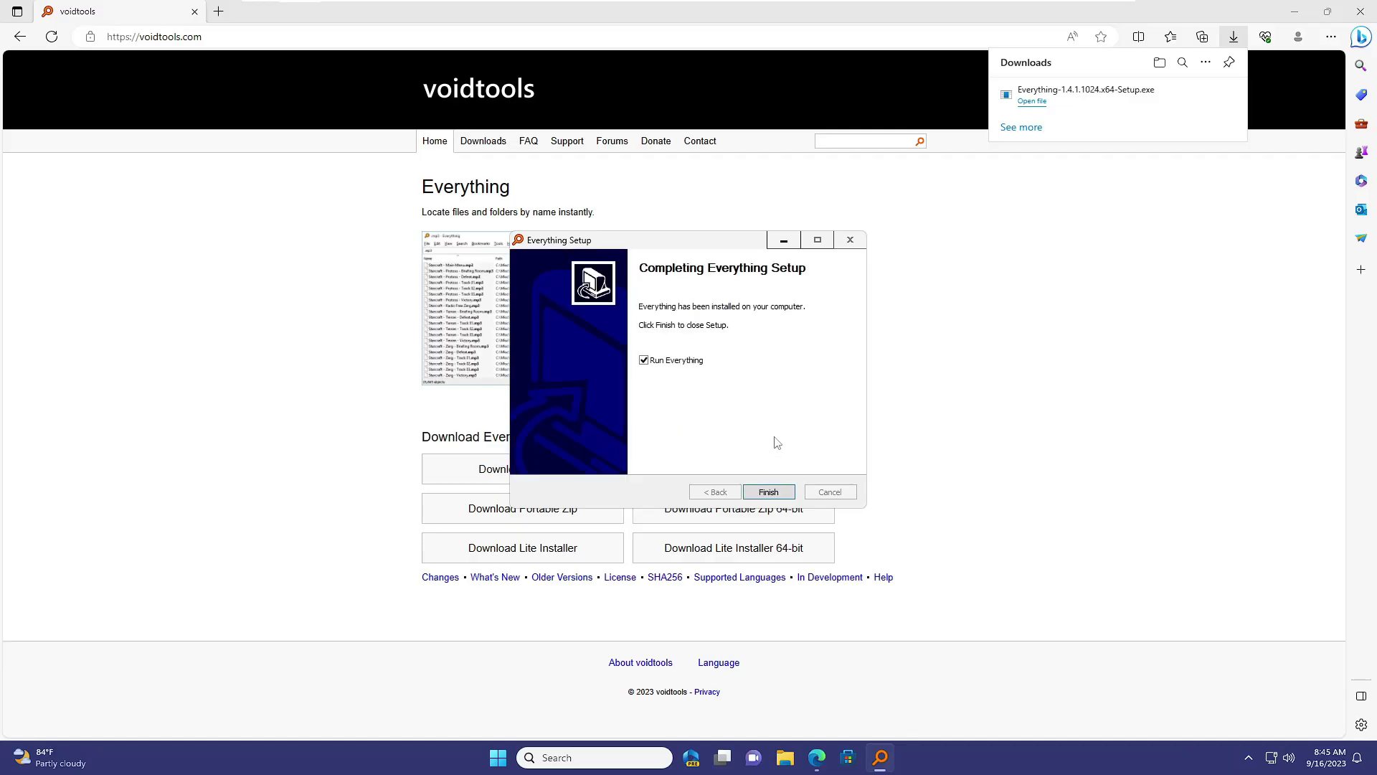
left_click(1289, 13)
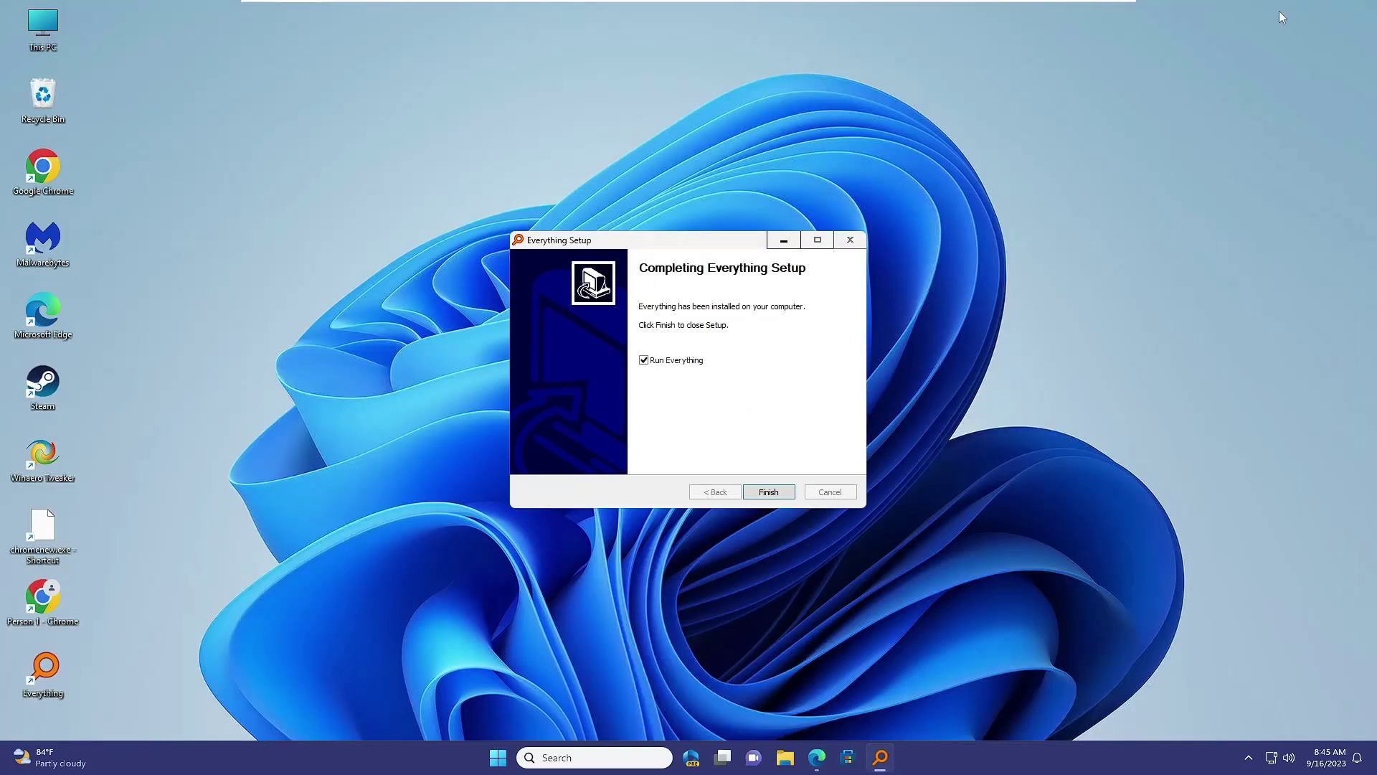
Finish setup so Everything launches with 232,455 indexed objects, then bring up its taskbar menu
left_click(769, 492)
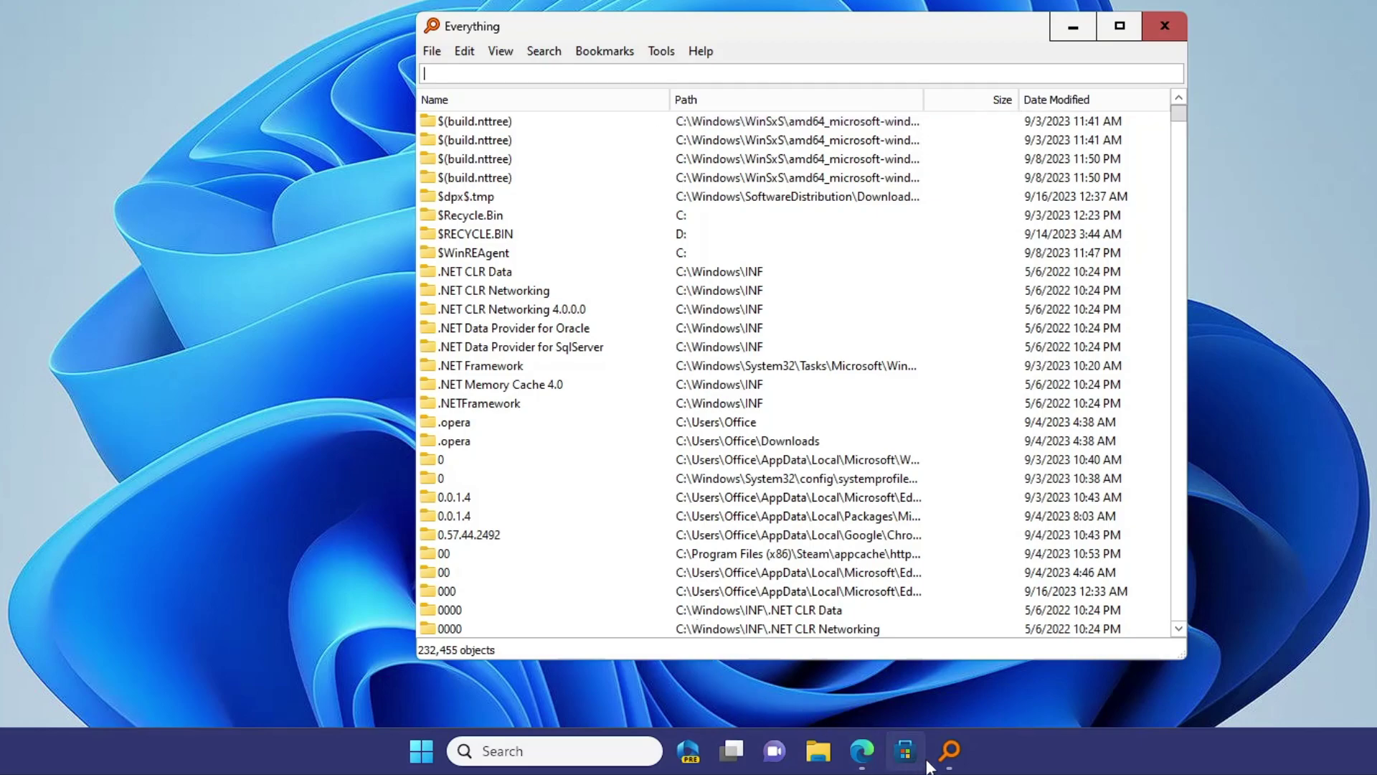
mouse_move(951, 755)
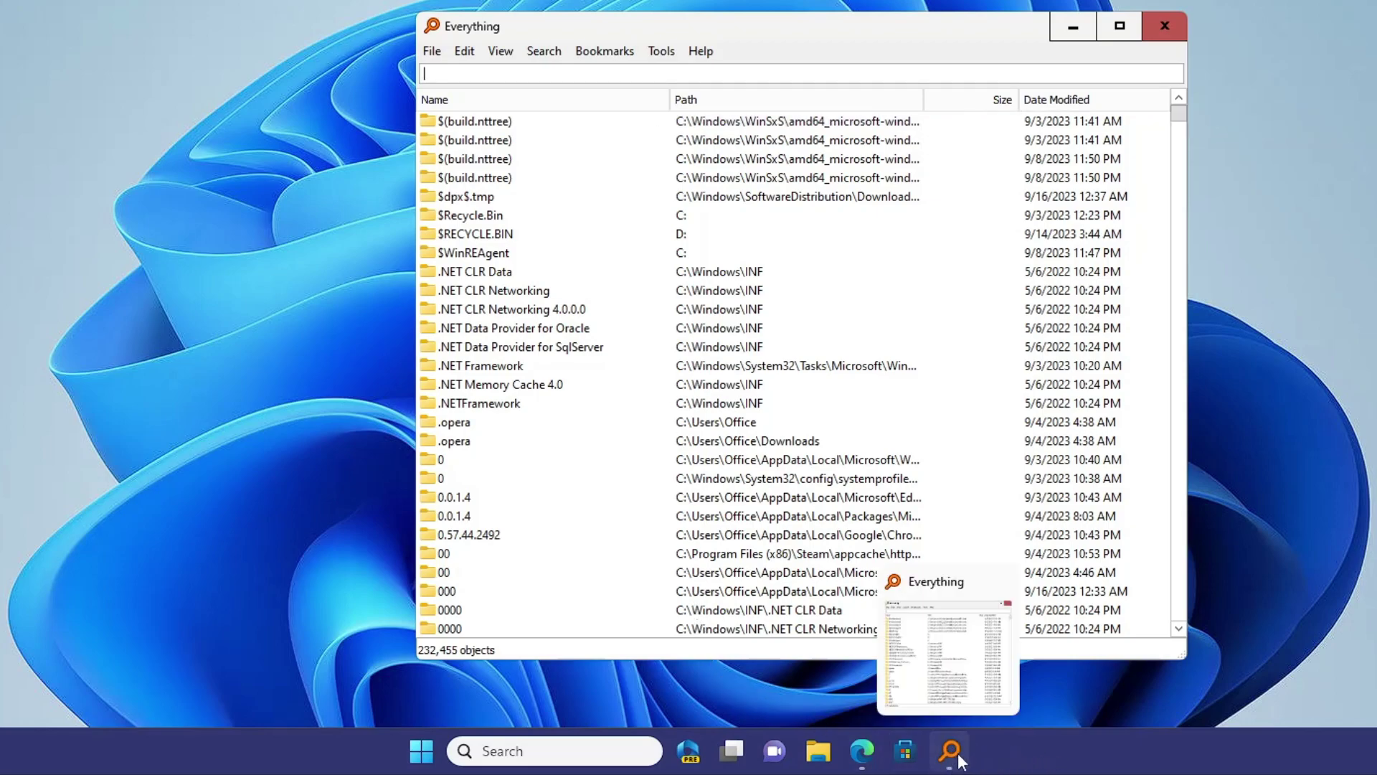
right_click(958, 753)
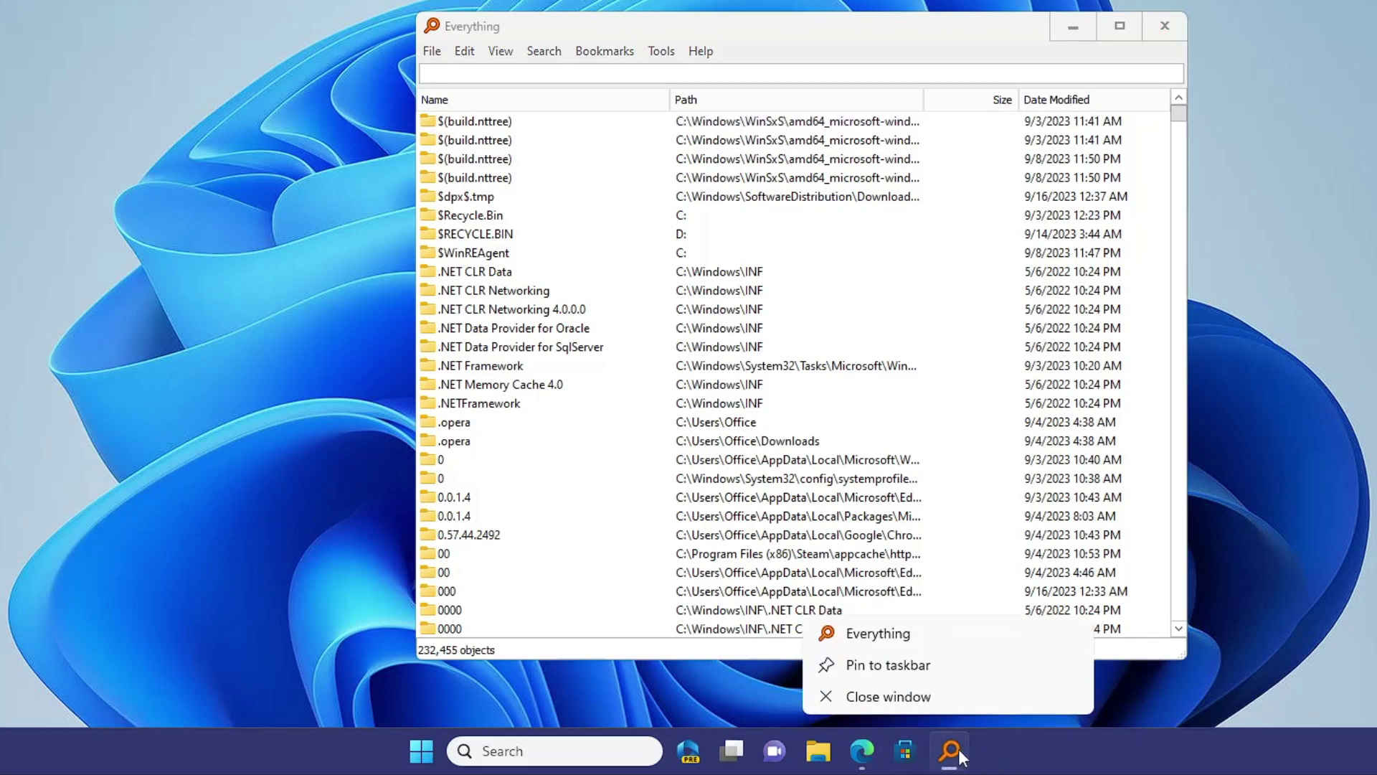
Pin Everything to the taskbar and switch it On under Taskbar's Other system tray icons
left_click(920, 666)
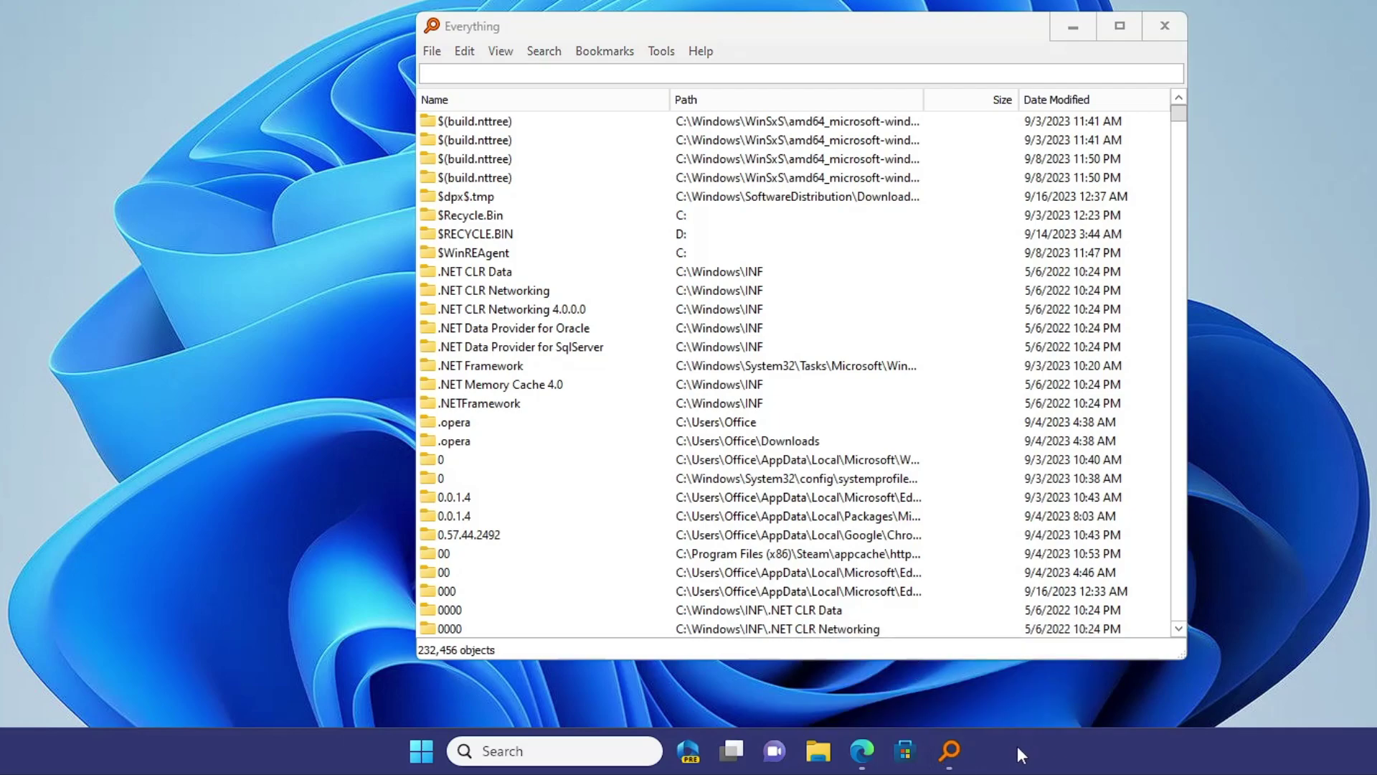
right_click(1017, 746)
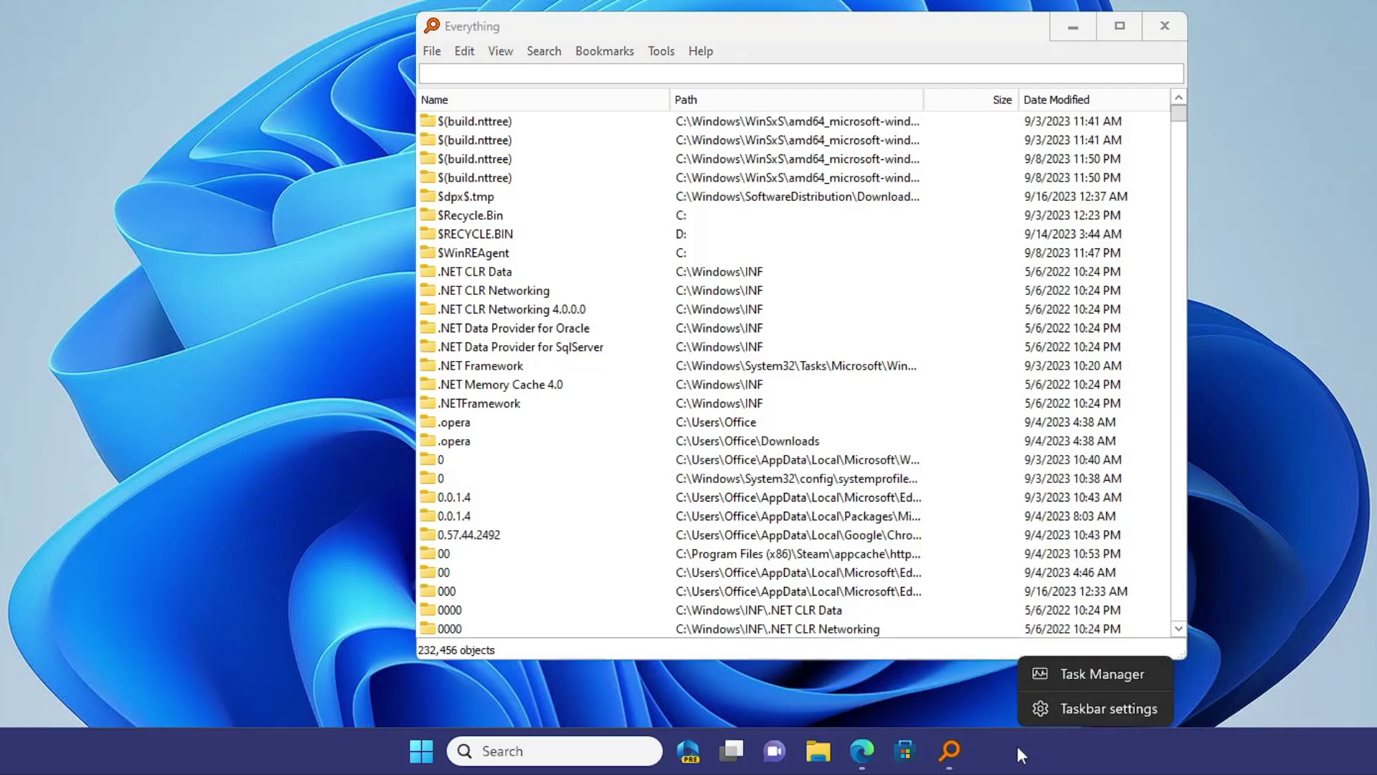
left_click(1073, 709)
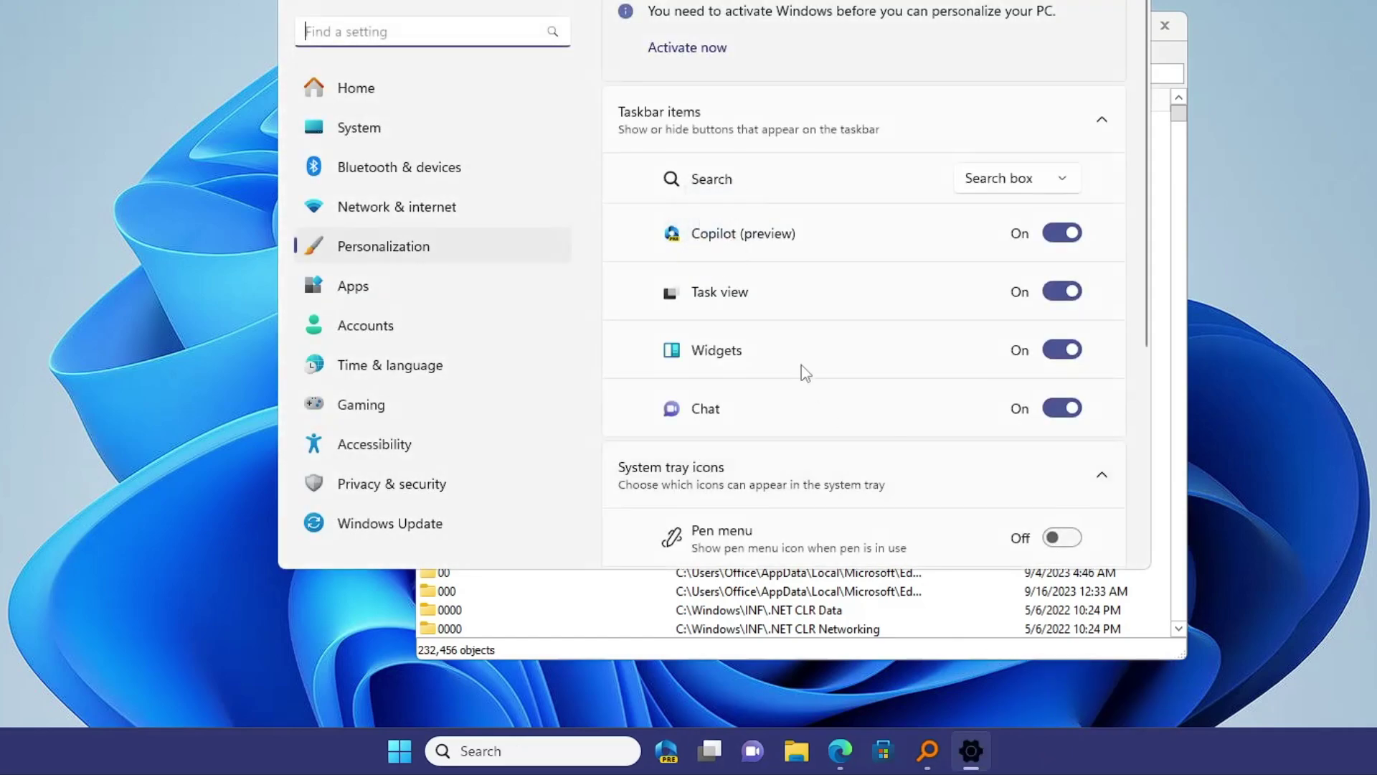
scroll(807, 372, "down", 5)
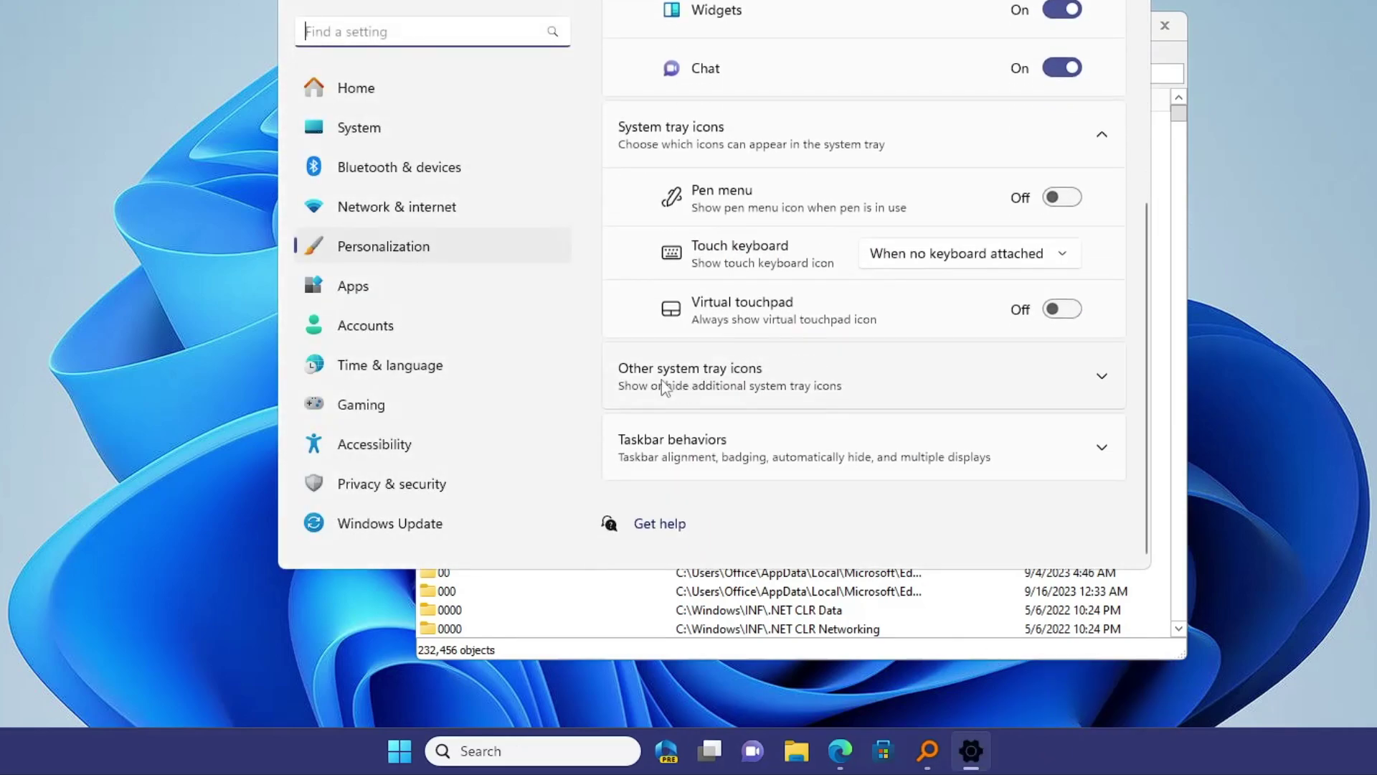
left_click(888, 391)
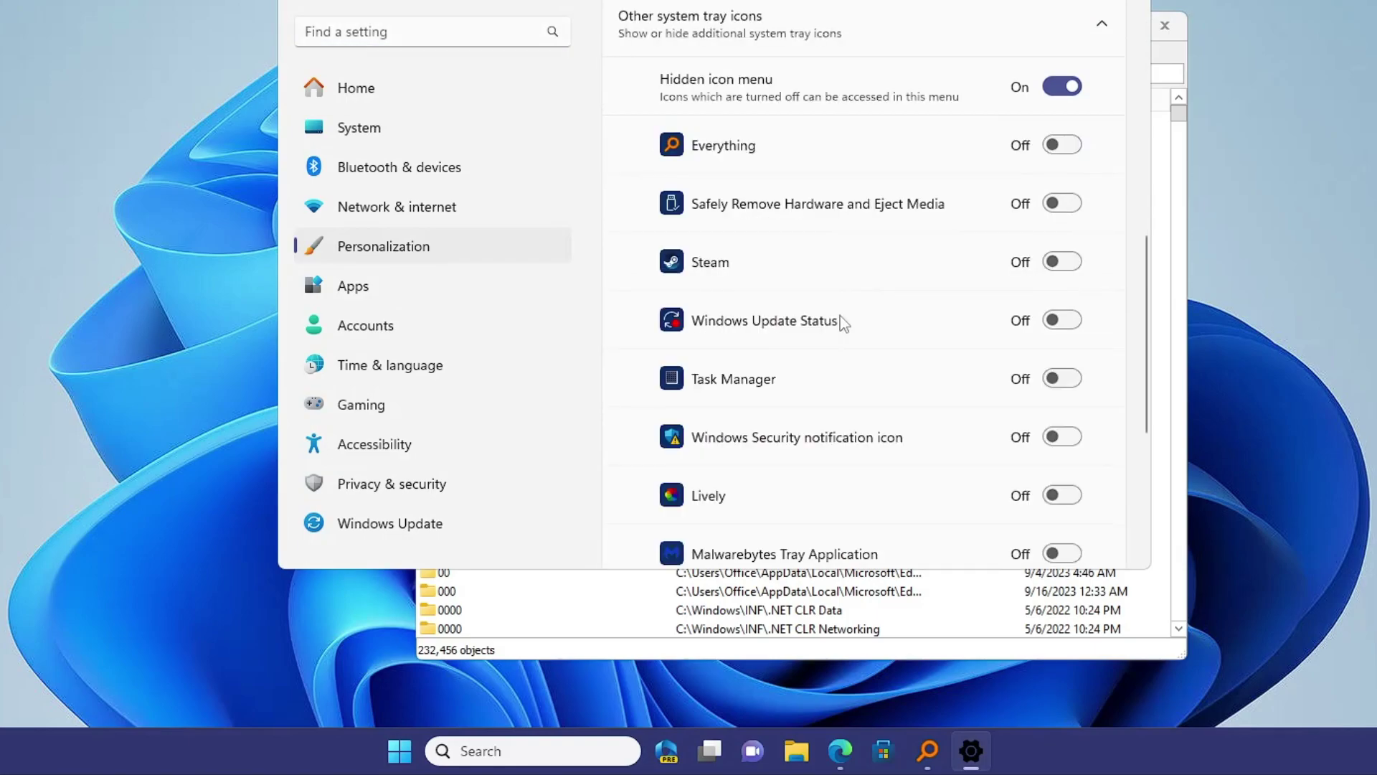
scroll(775, 344, "down", 3)
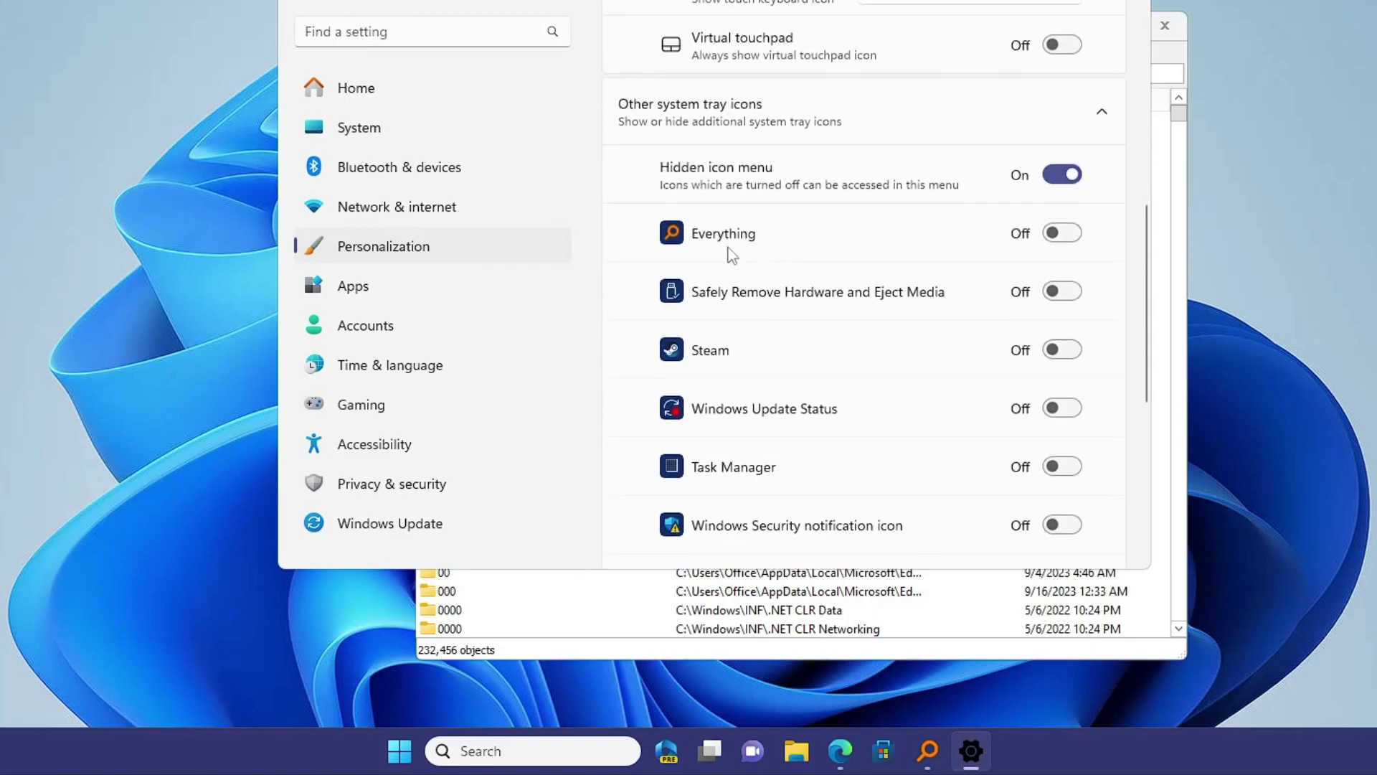
left_click(1067, 234)
Close Settings and open Everything's Tools > Options on the General page
key("alt+F4")
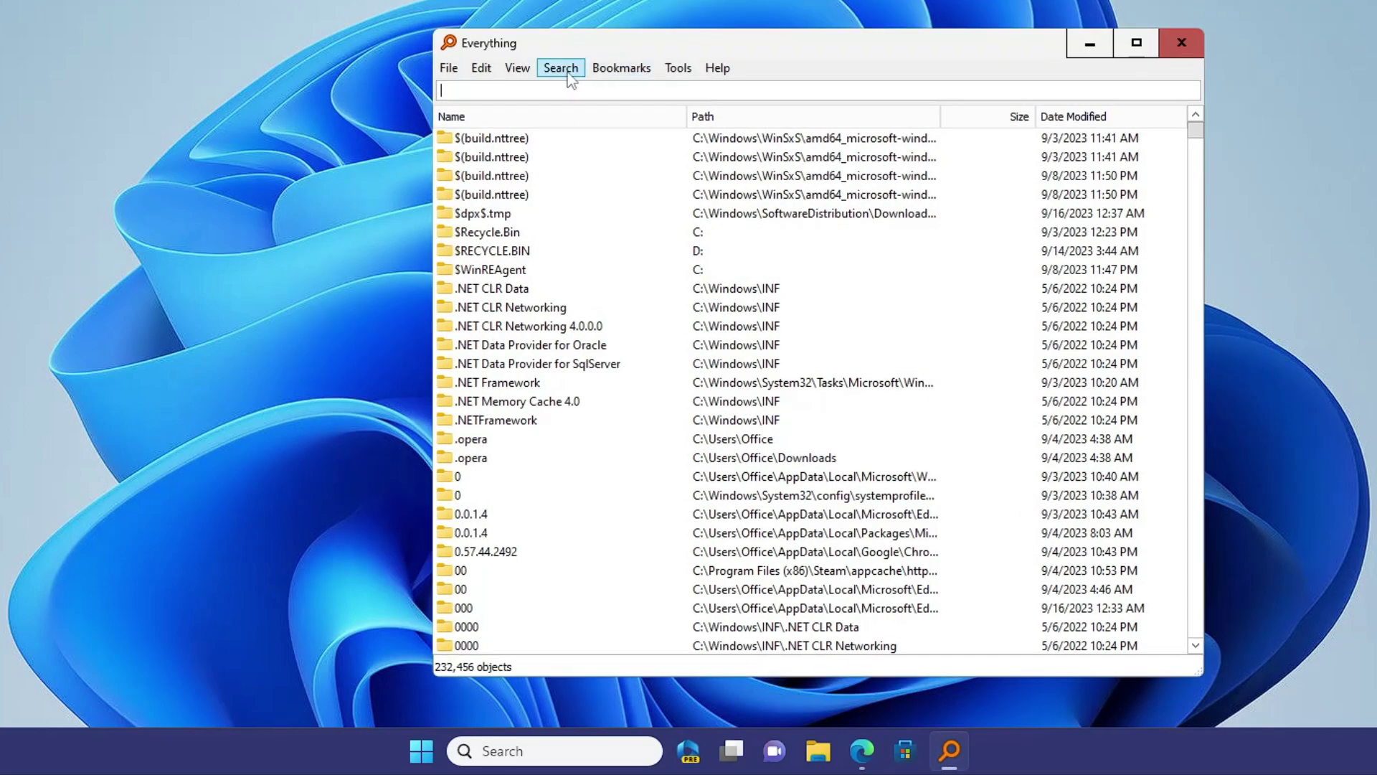
left_click(676, 69)
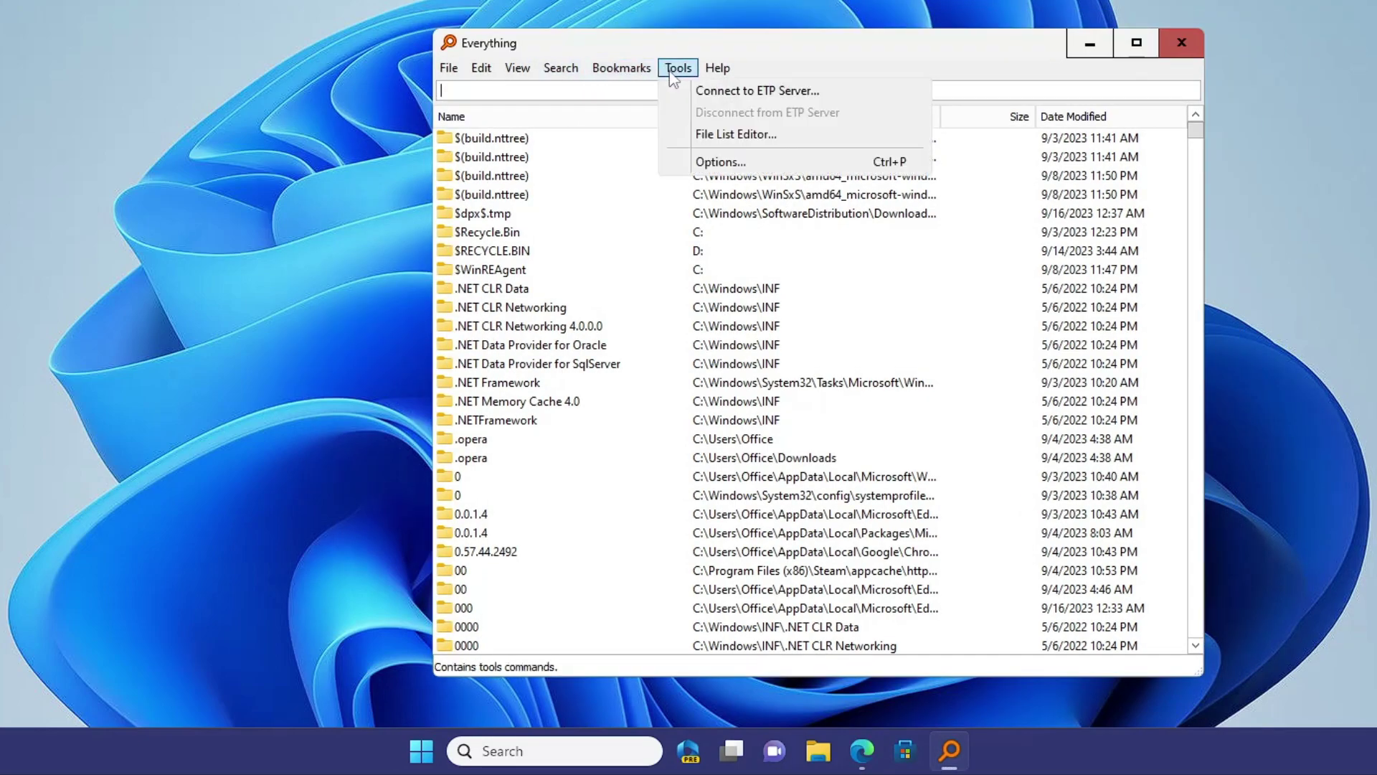
left_click(716, 170)
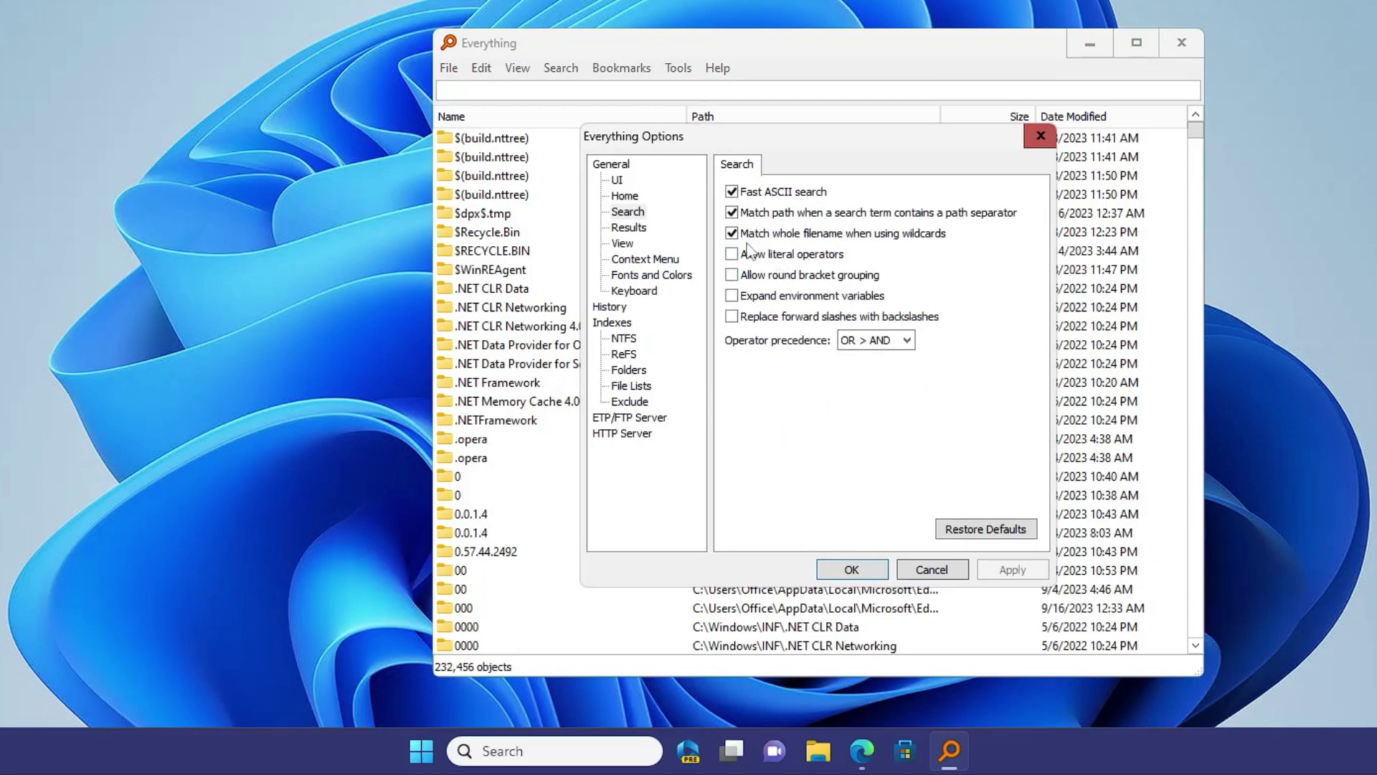
left_click(623, 165)
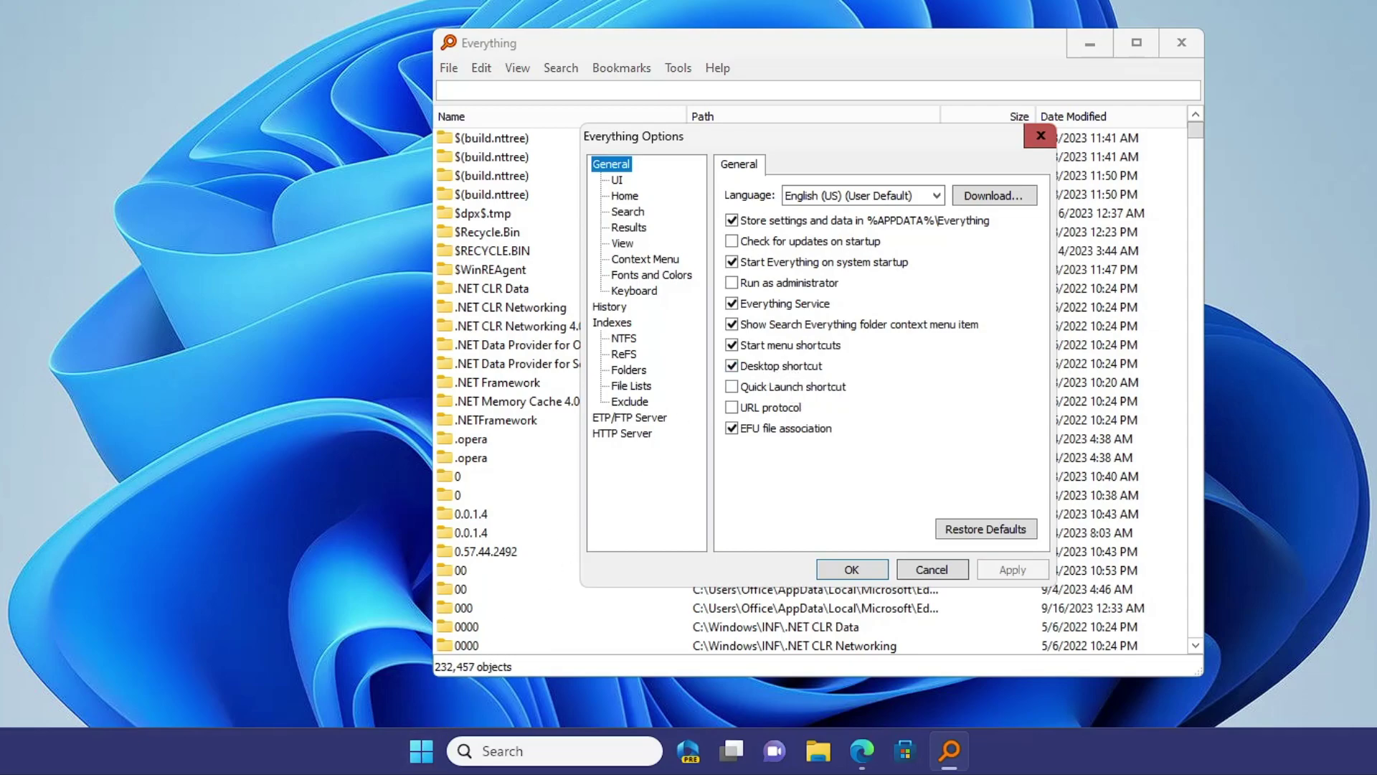
Check Everything in the Start menu, then uncheck Desktop shortcut in the General options
left_click(423, 753)
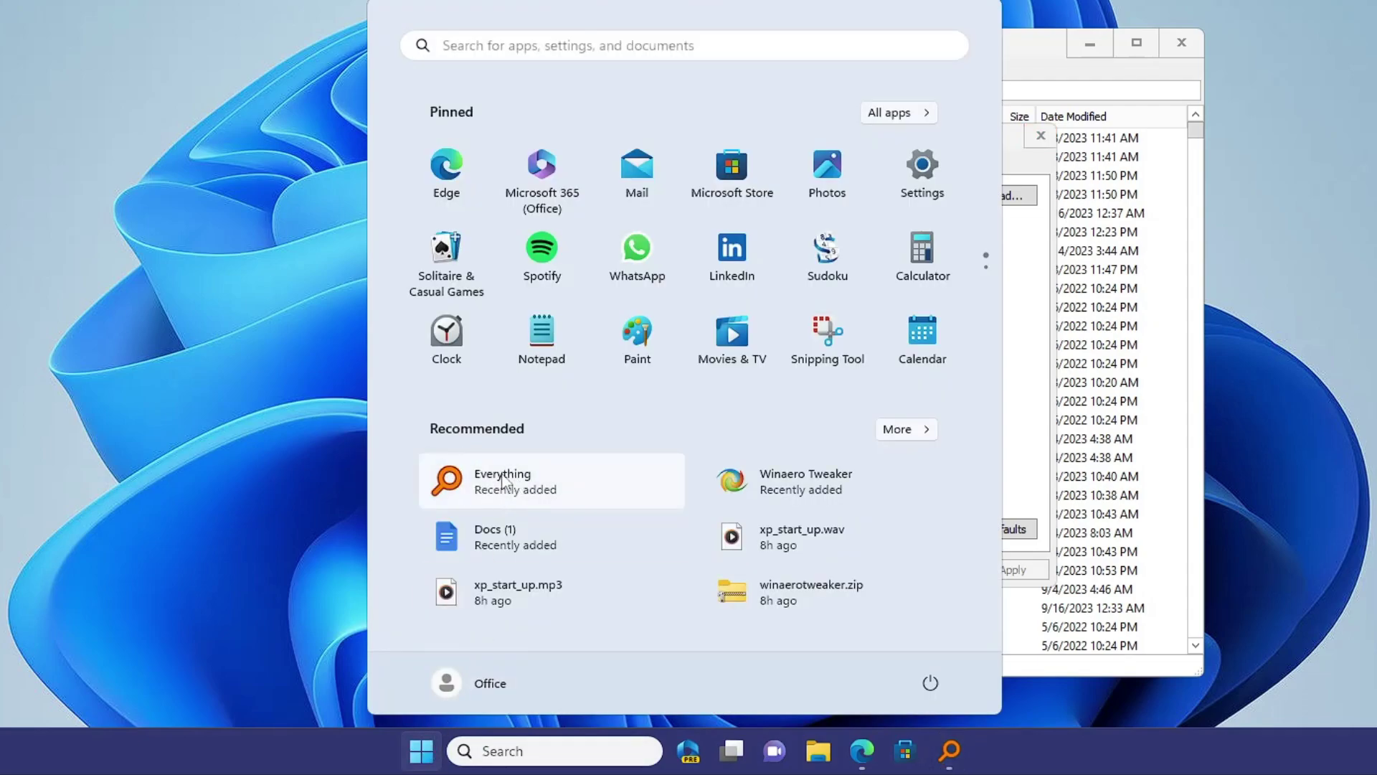
left_click(1042, 421)
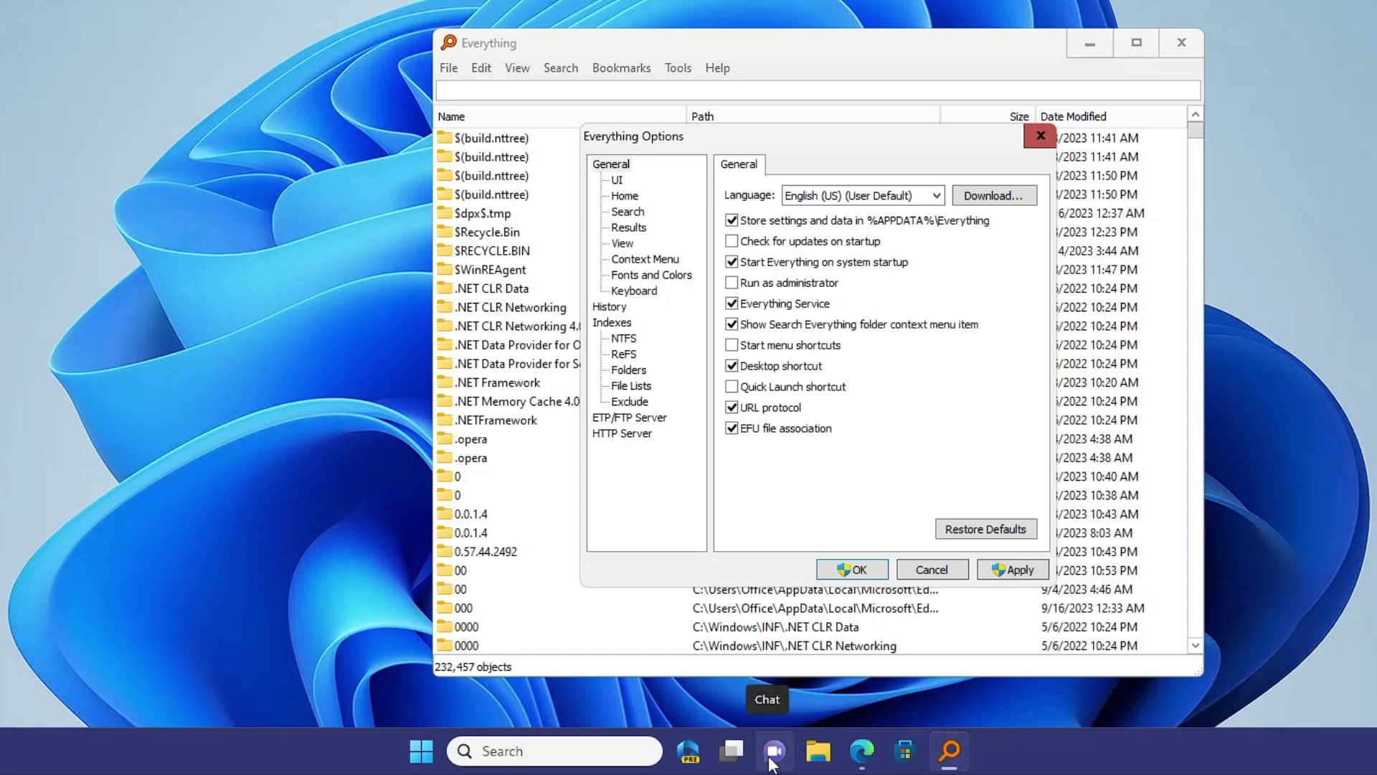
left_click(732, 366)
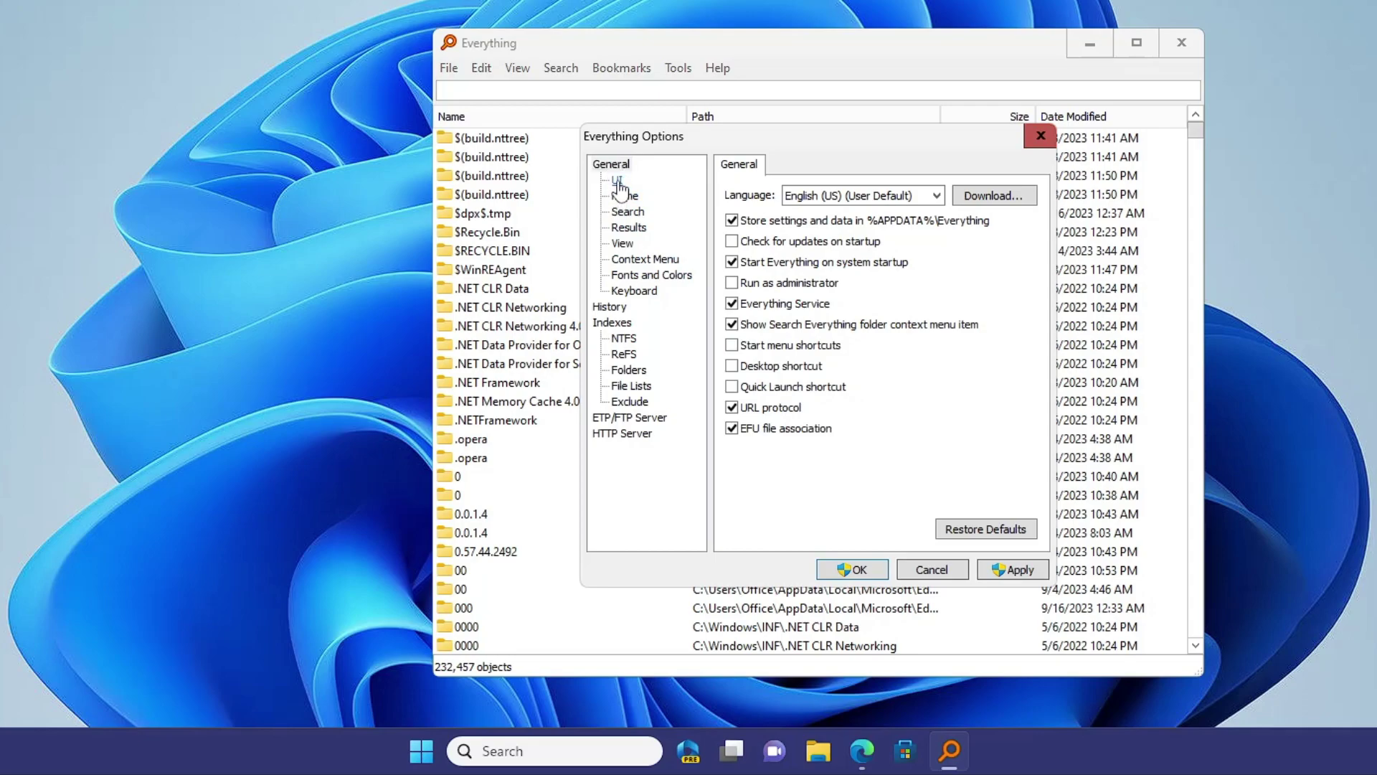
Uncheck Show tray icon on the UI page, apply with administrator approval, and confirm with OK
left_click(616, 180)
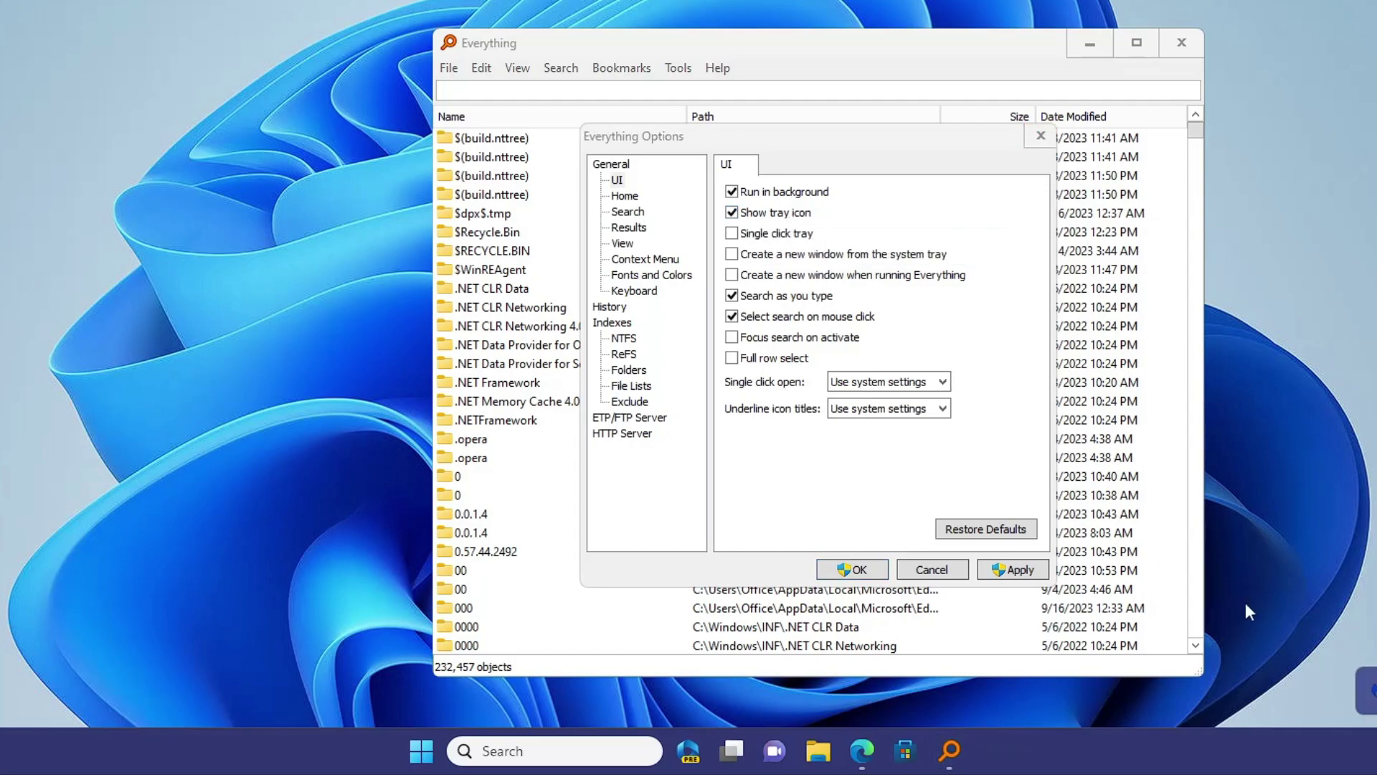
left_click(731, 212)
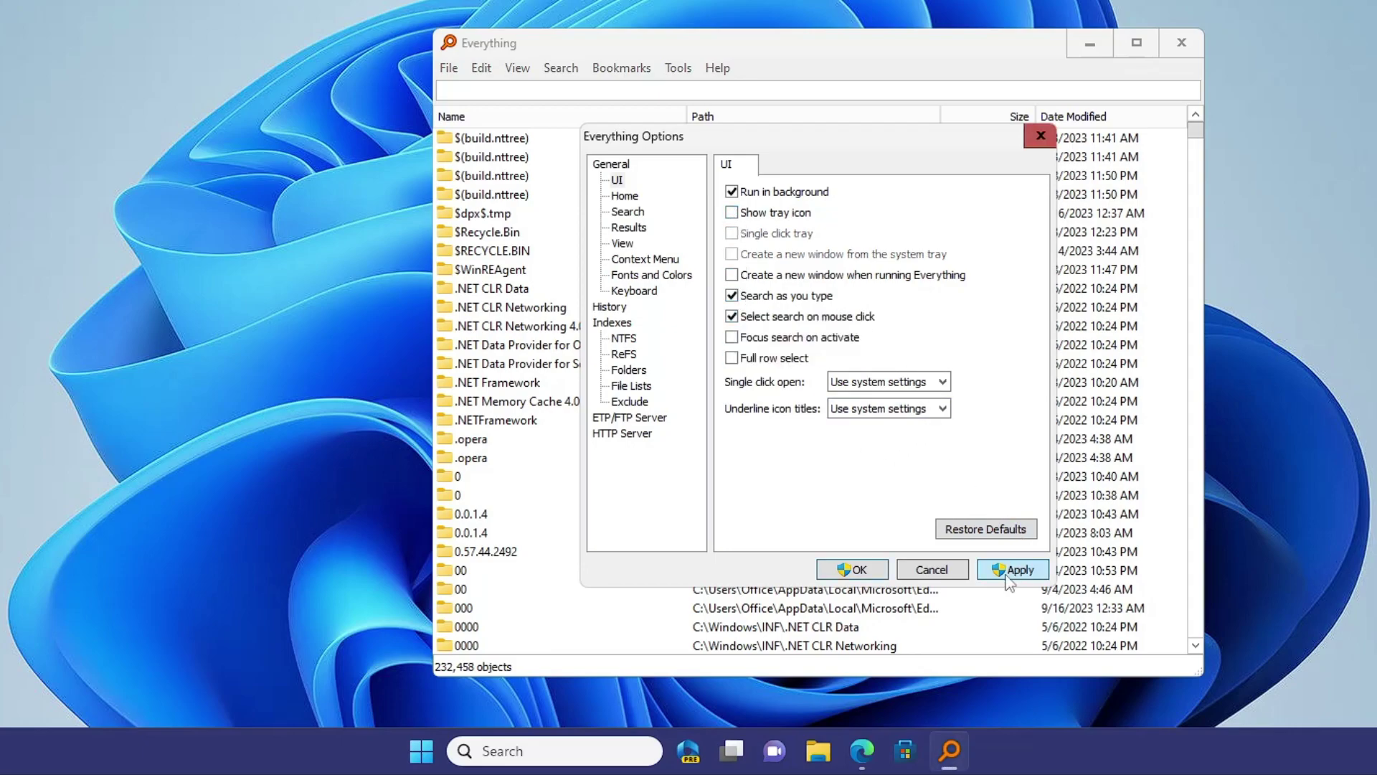
left_click(1008, 574)
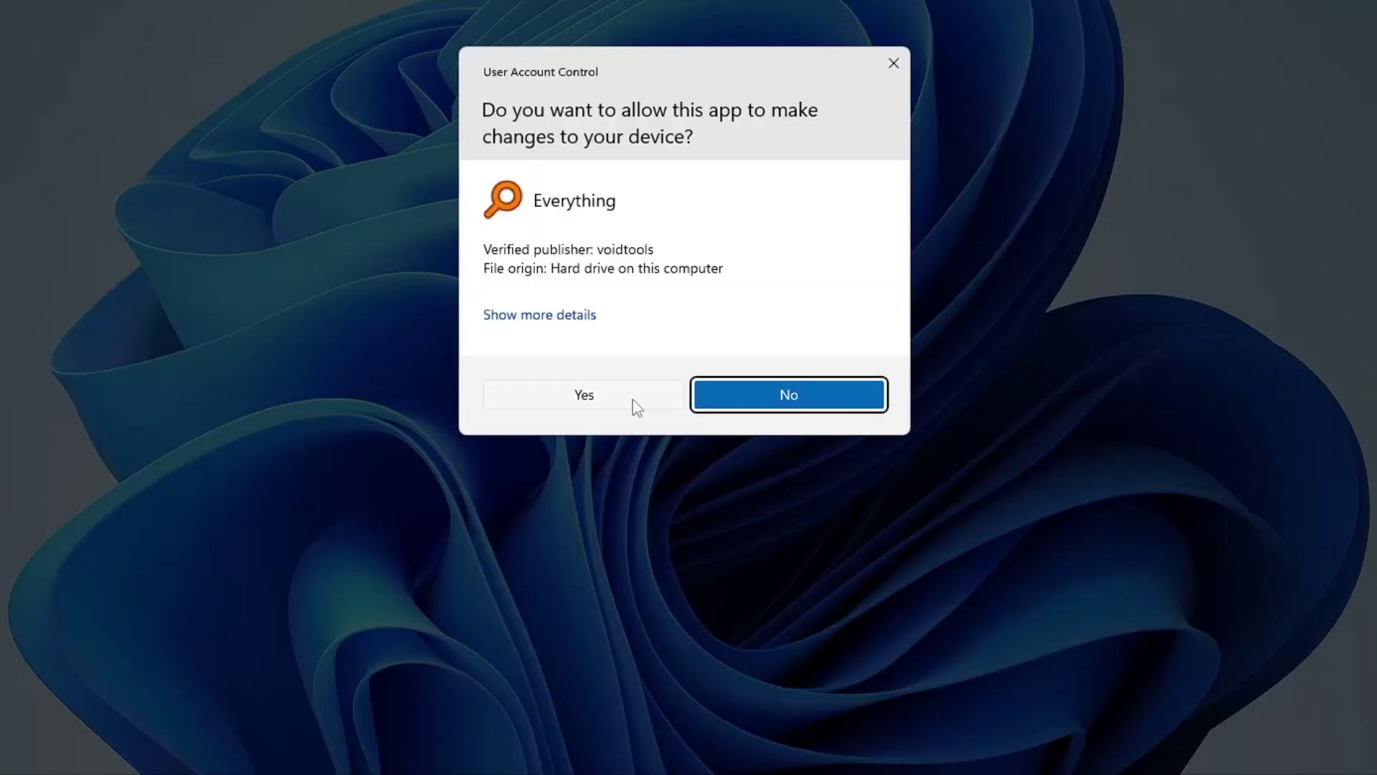
left_click(633, 402)
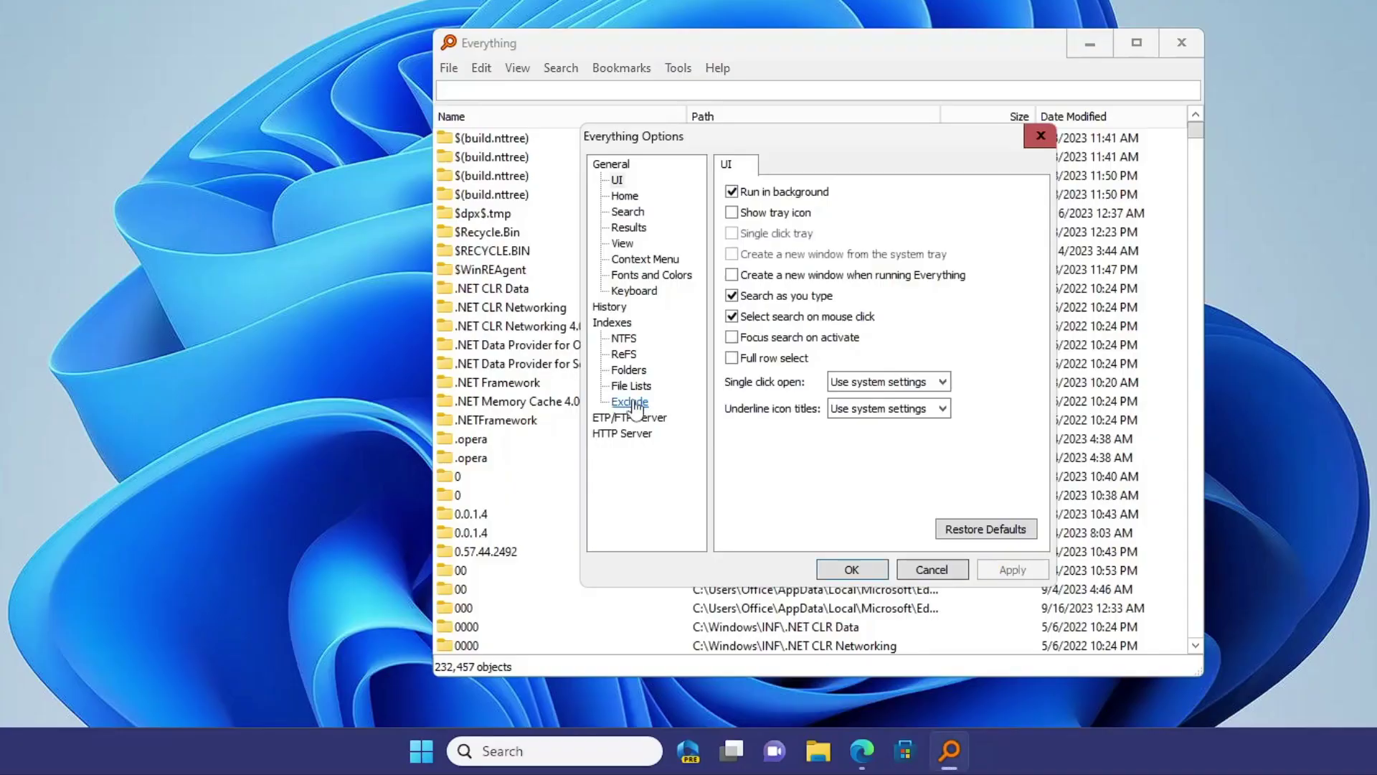
left_click(861, 574)
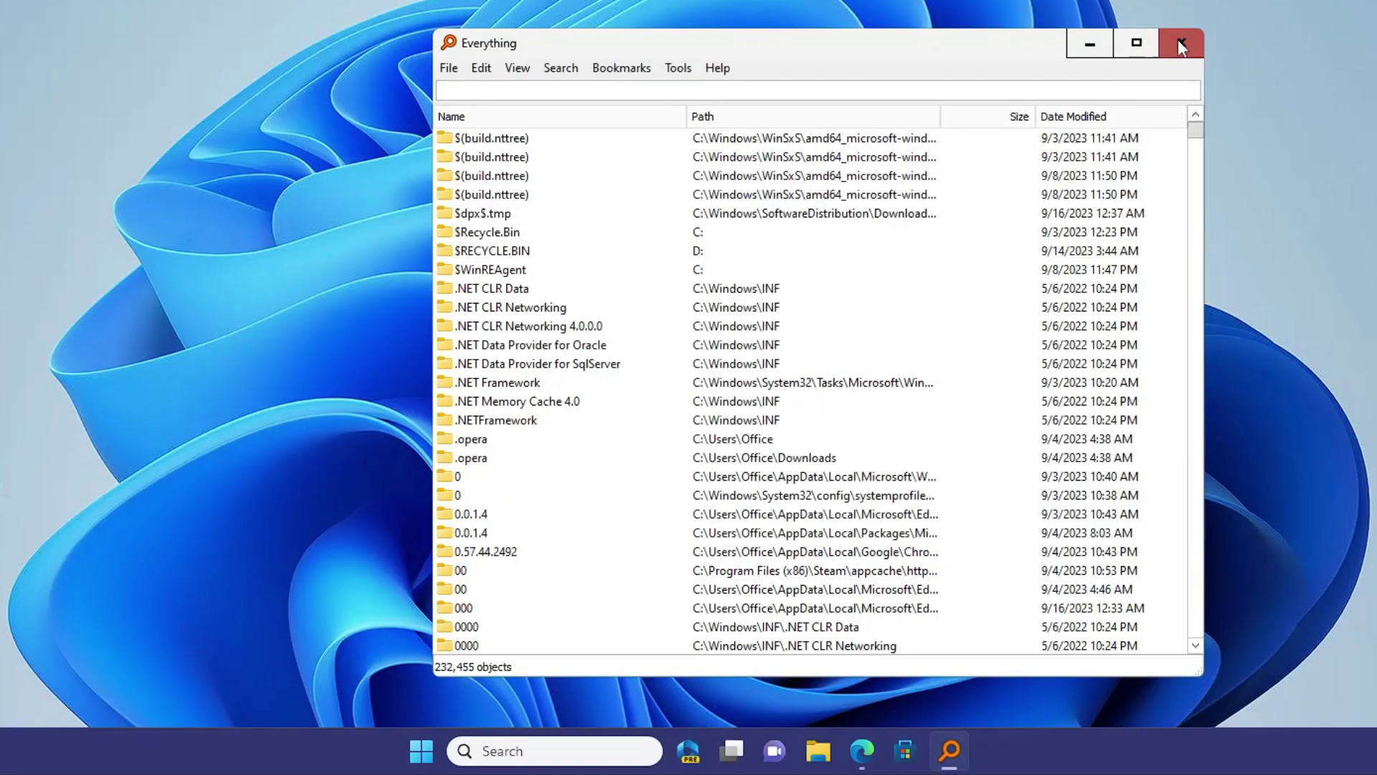
Close Everything, move its taskbar pin before File Explorer, and relaunch it from the pin
left_click(1180, 45)
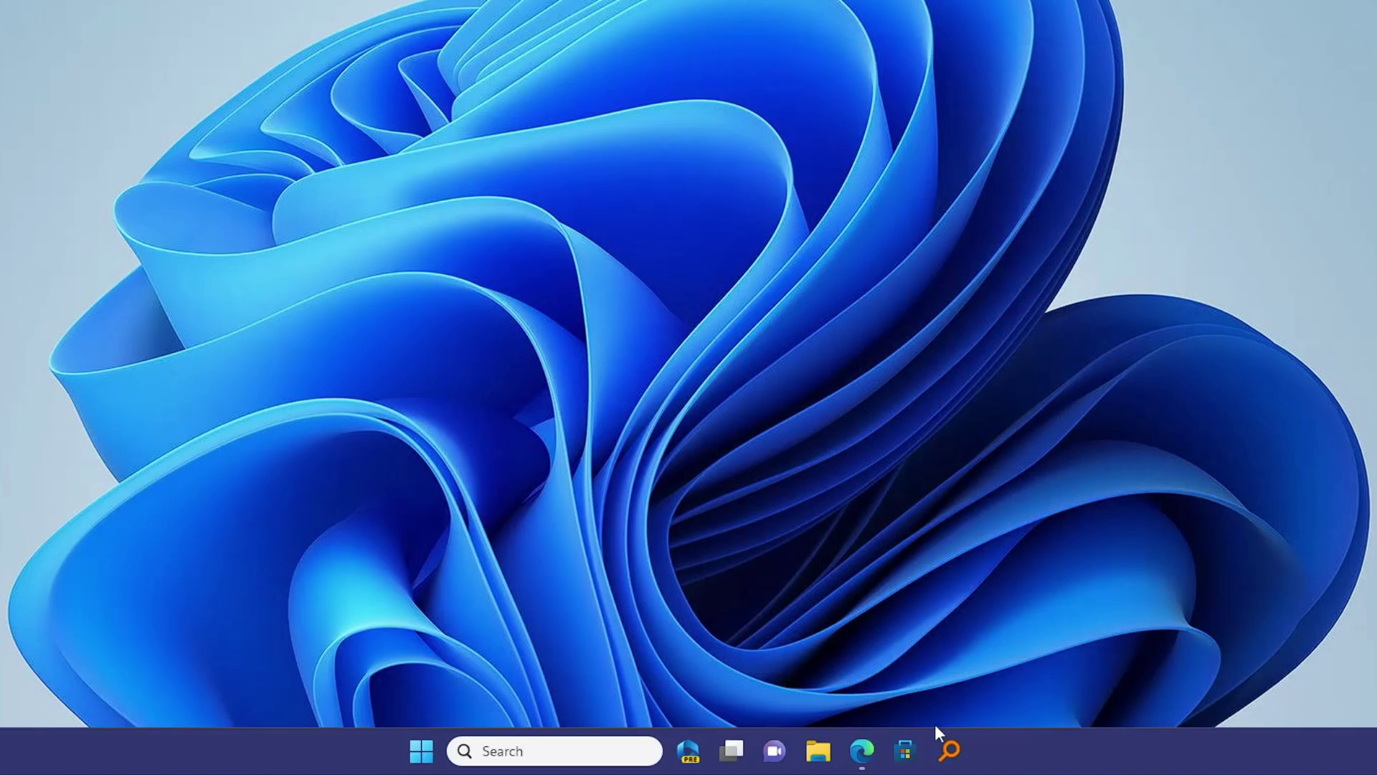
left_click_drag(961, 747, 818, 750)
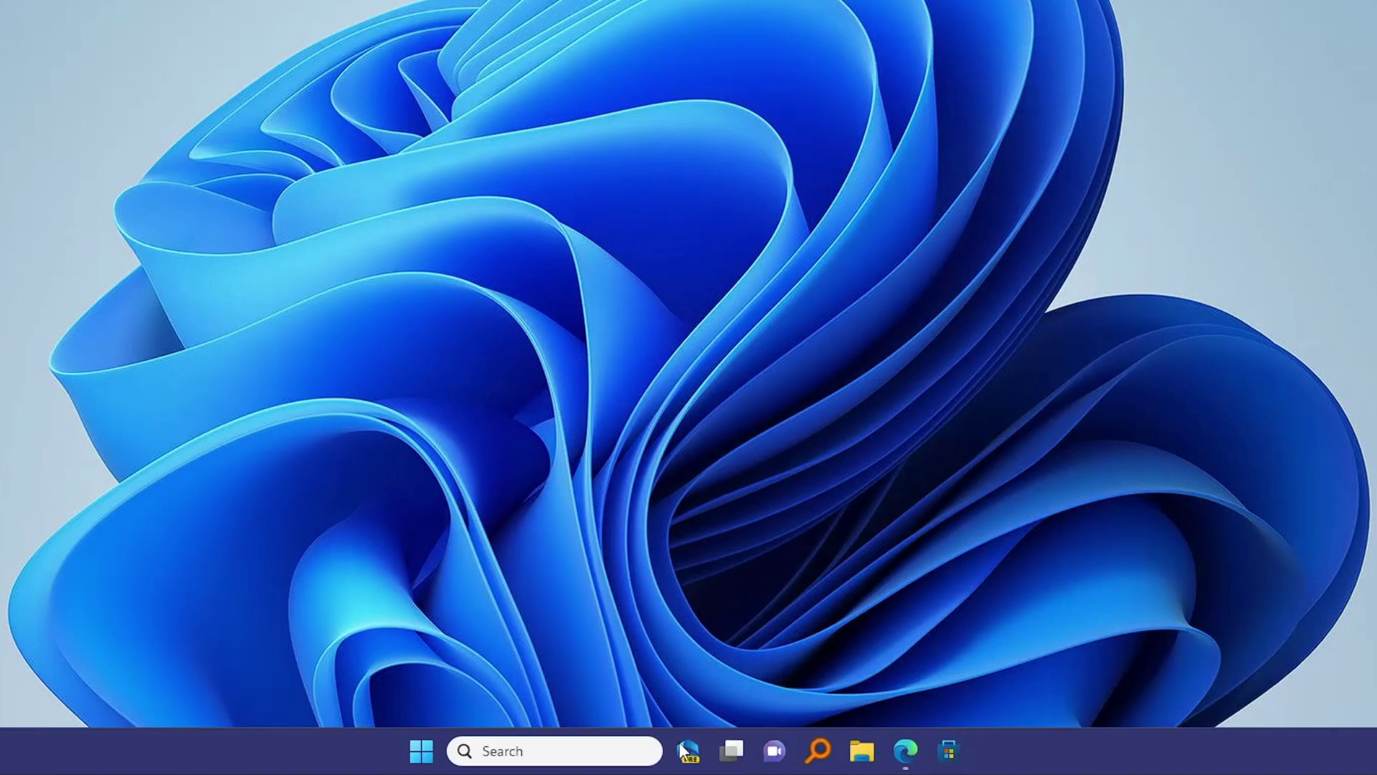
left_click(818, 751)
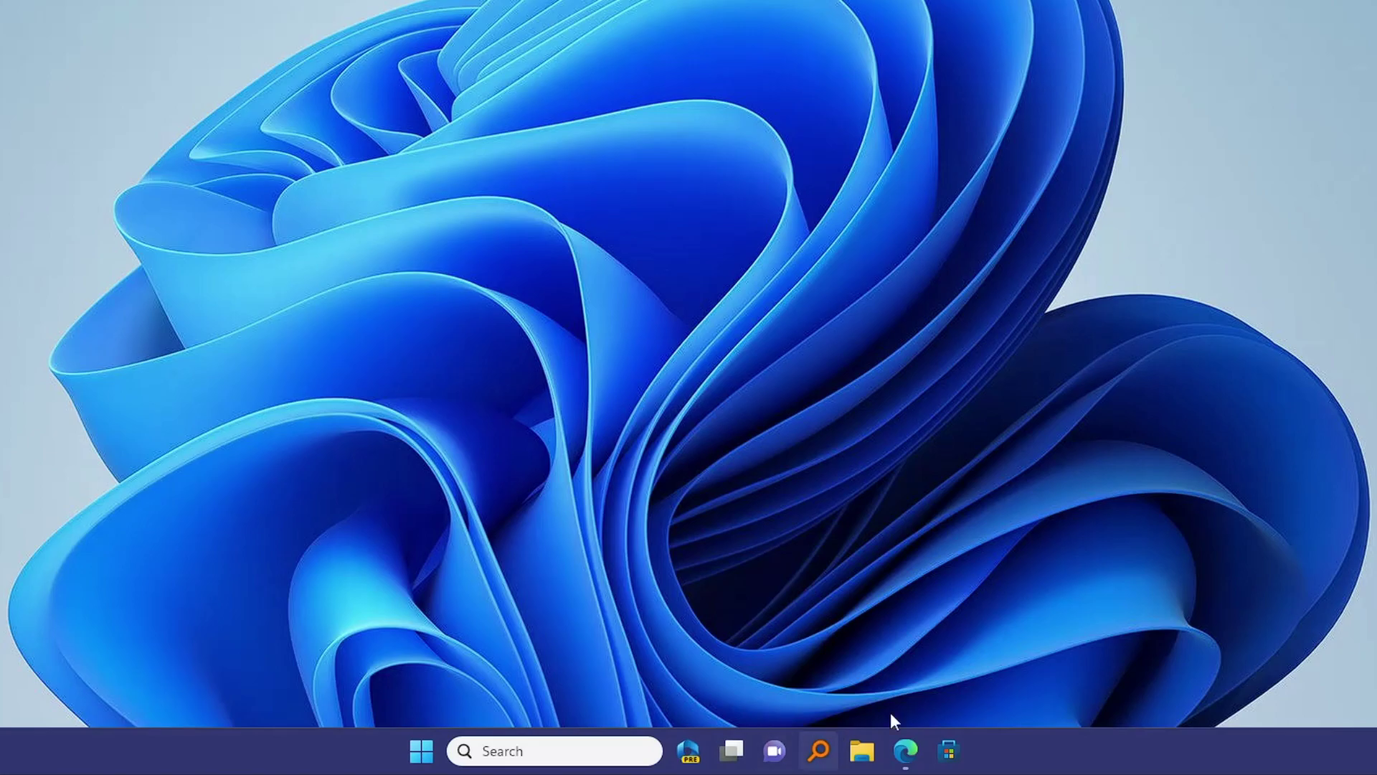
left_click(828, 751)
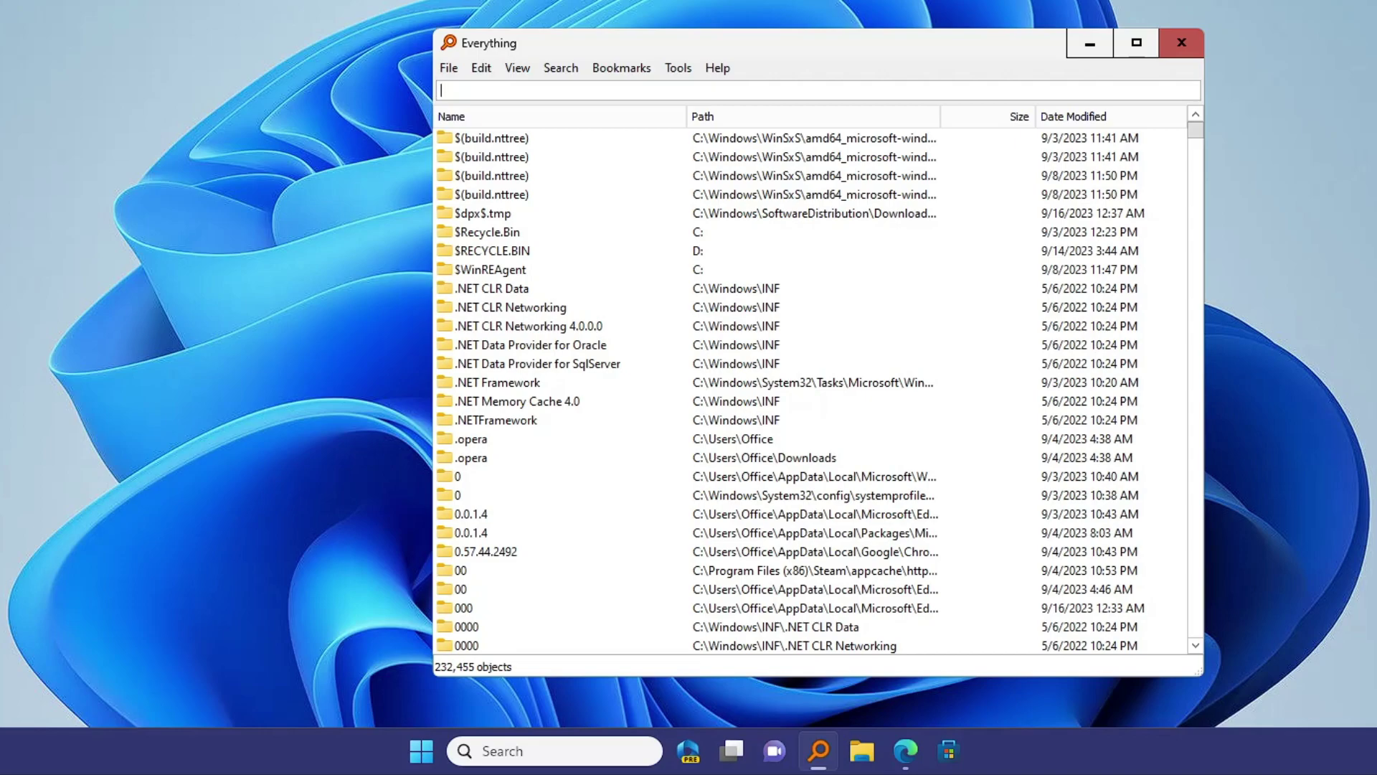
Search Everything for 'steam' to filter the indexed files
type("steam")
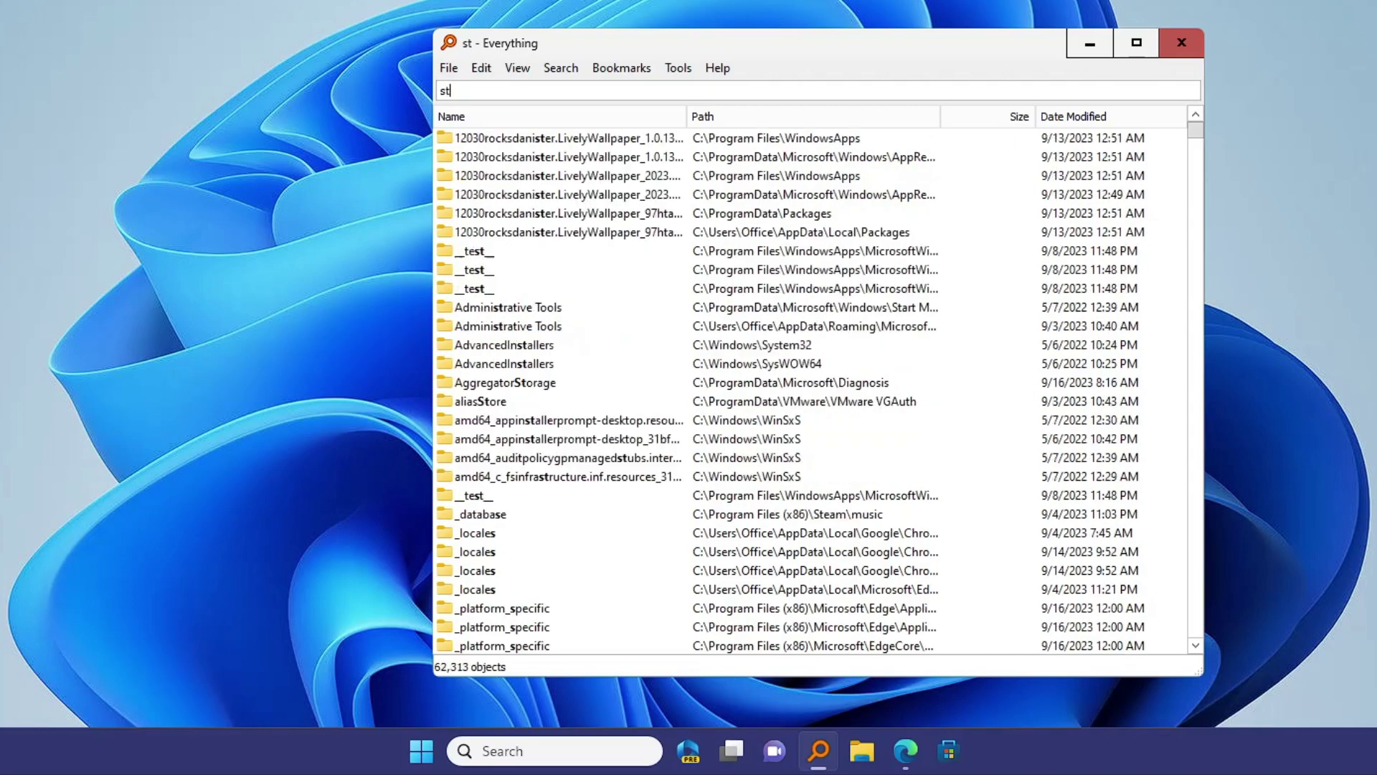